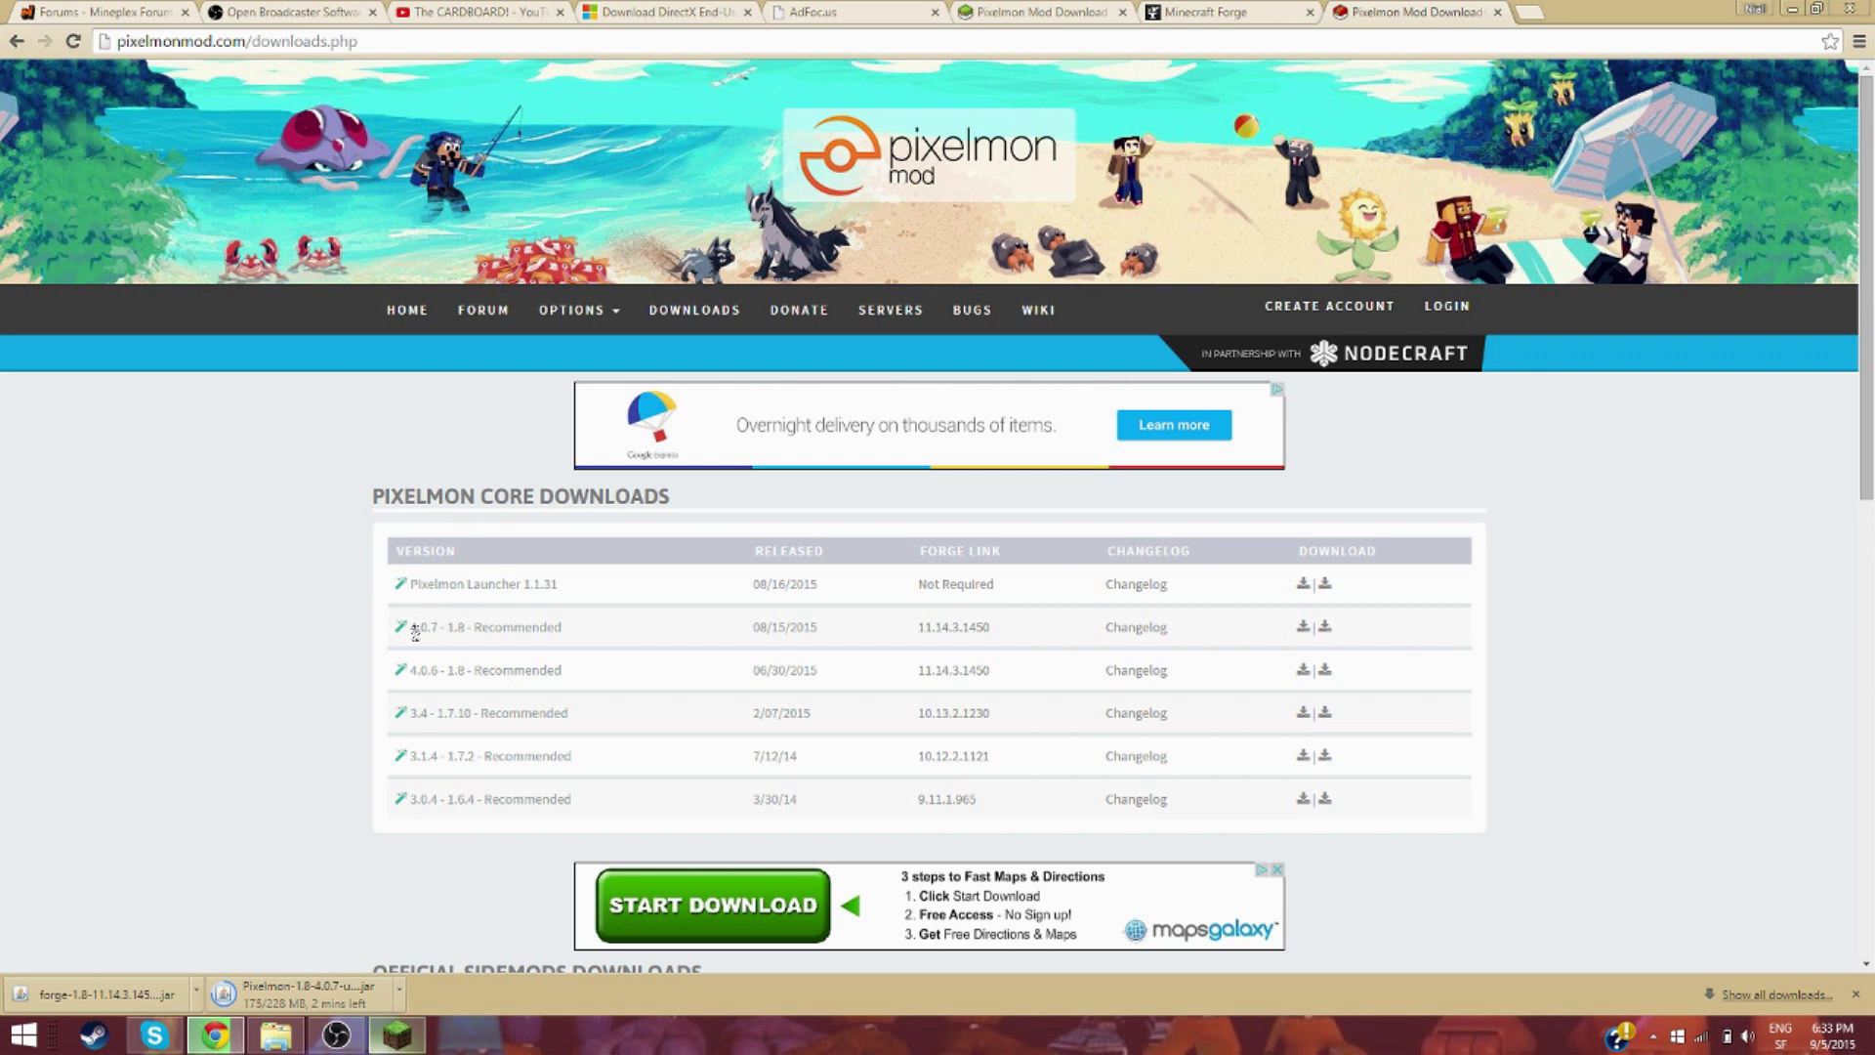
Create a profile named Pixelmon 2.0 in the Minecraft launcher and make it the selected profile.
left_click_drag(415, 632, 590, 648)
left_click(241, 627)
left_click(412, 1027)
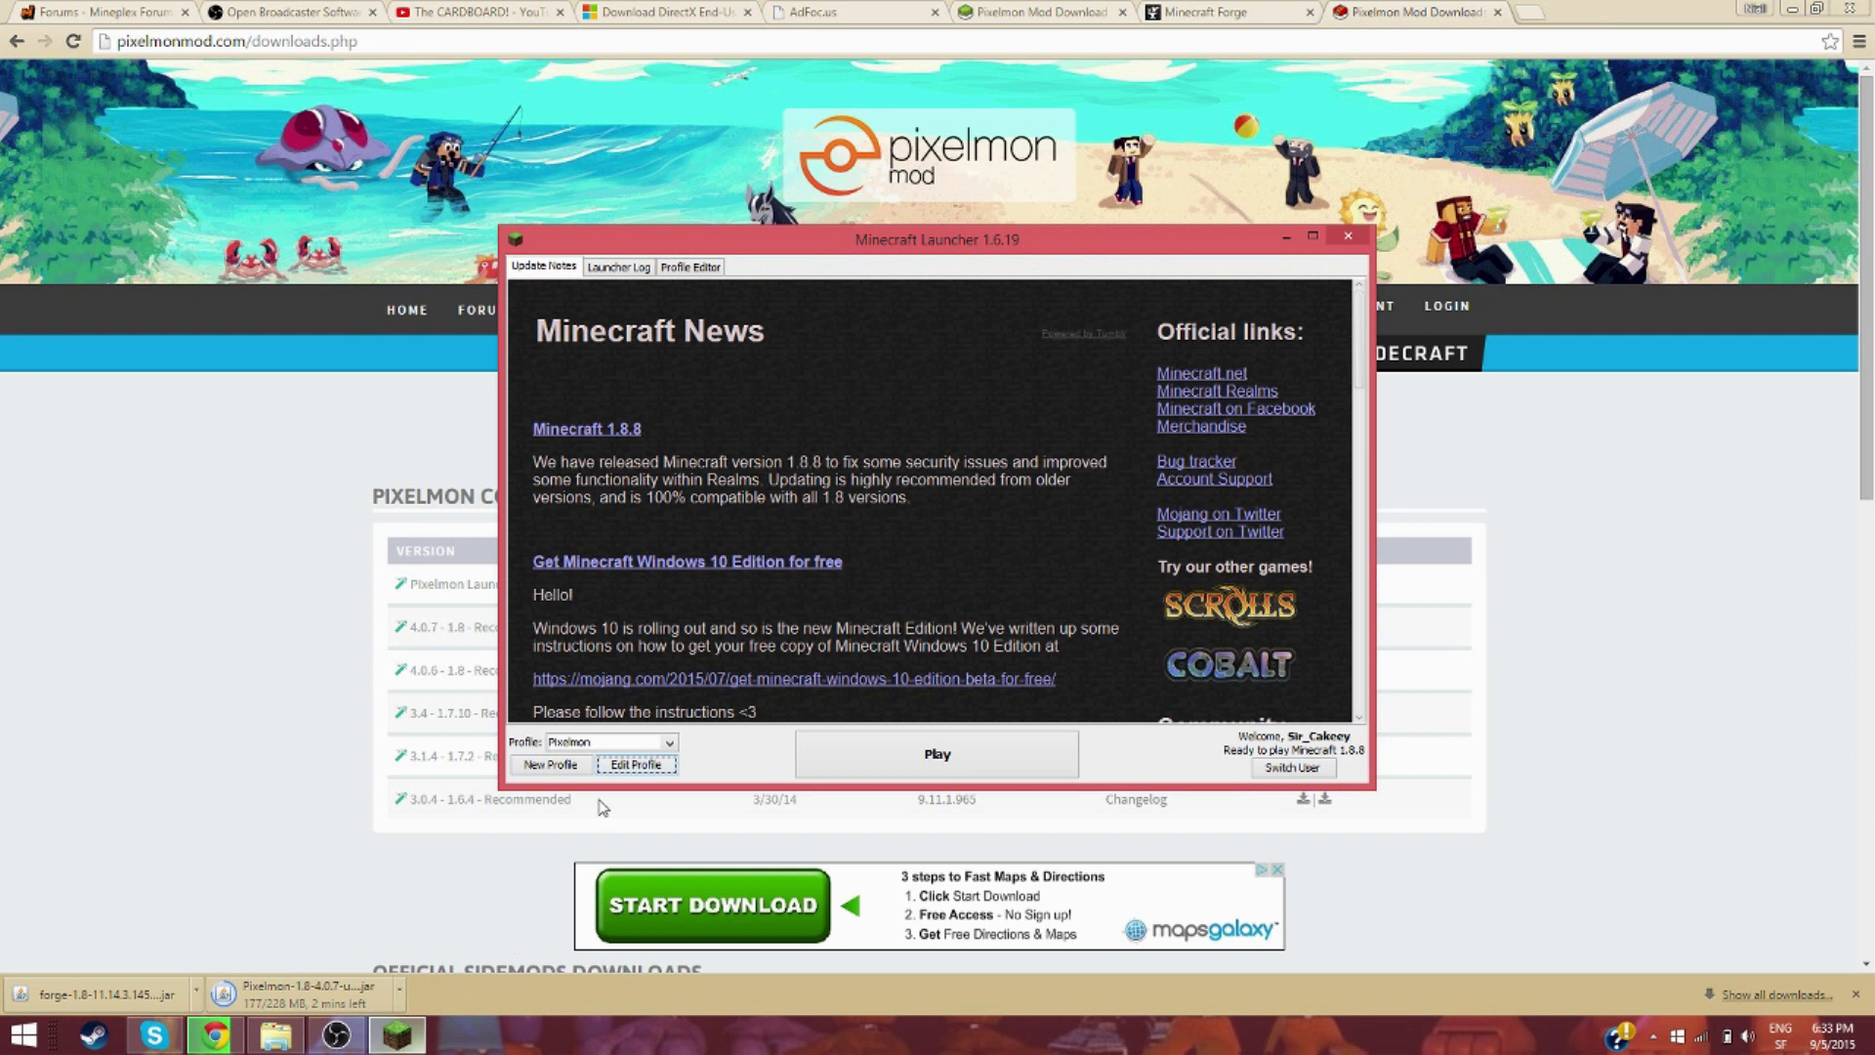
left_click(574, 768)
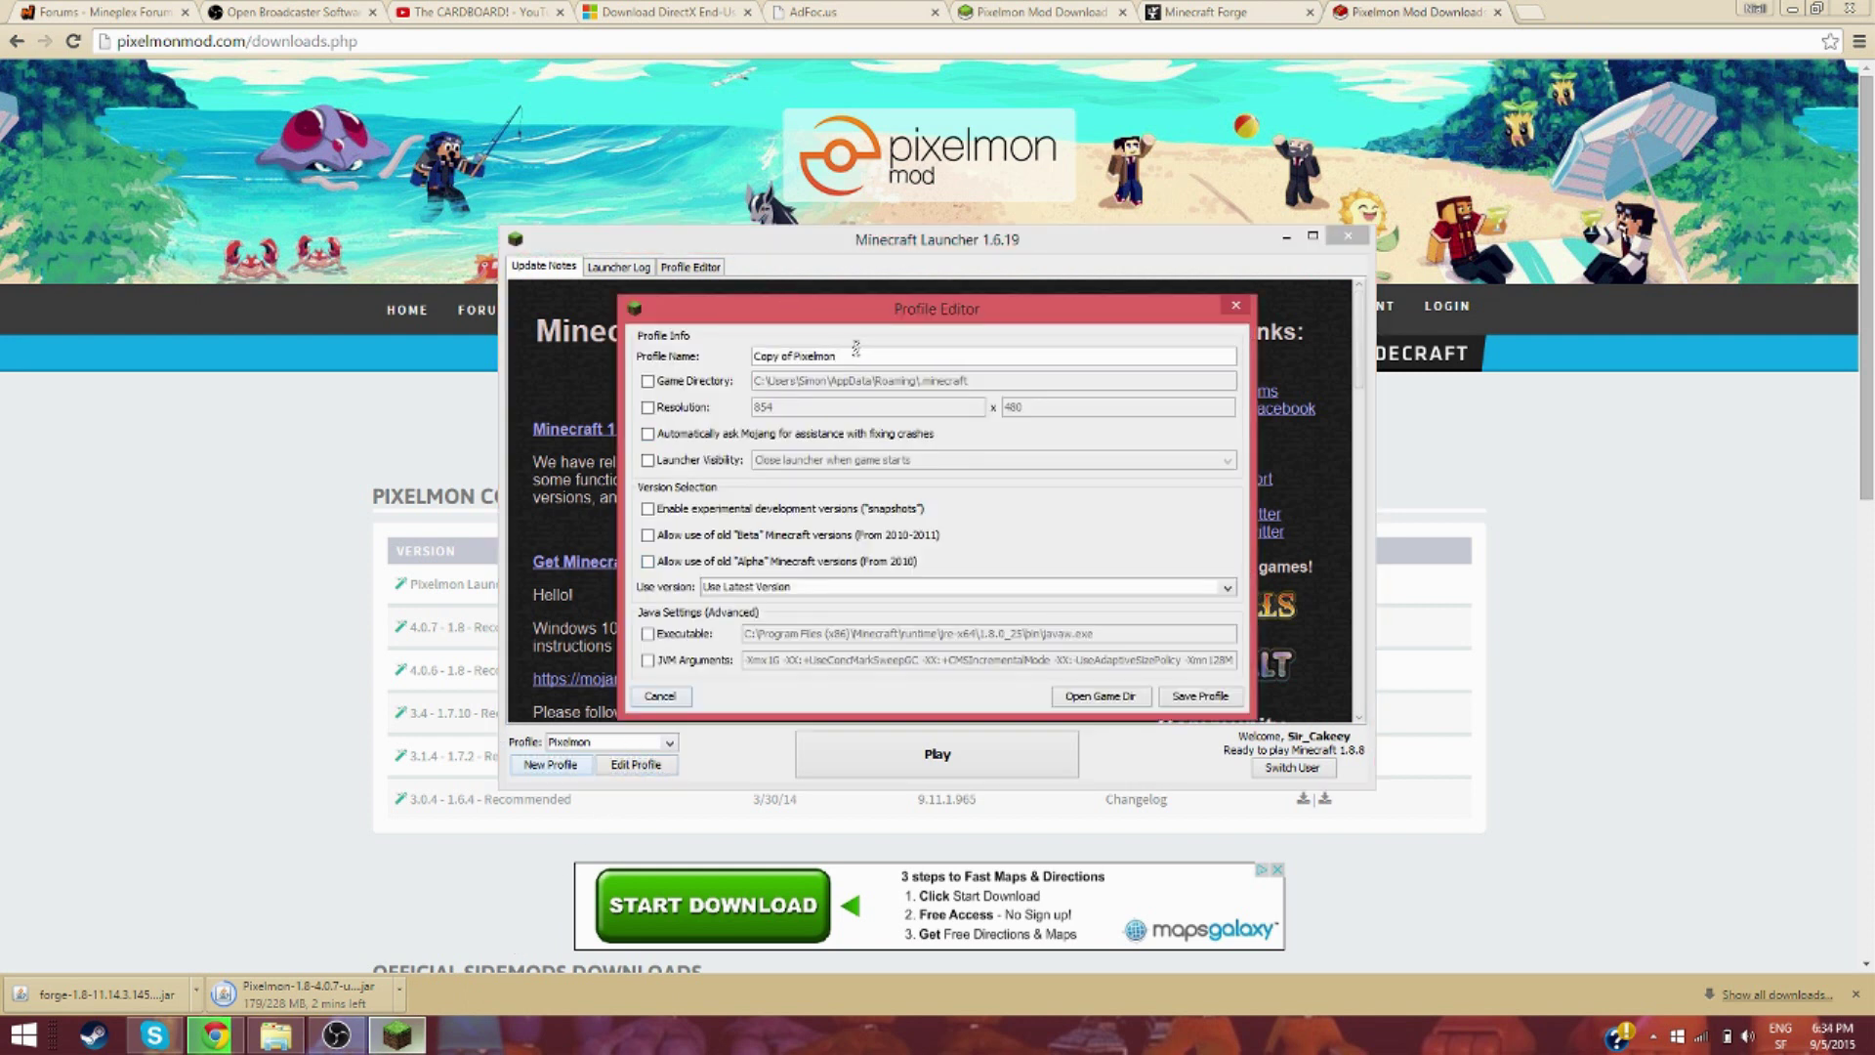
left_click_drag(856, 349, 647, 360)
type("Pixelmon 2.0")
left_click(1227, 694)
left_click(642, 742)
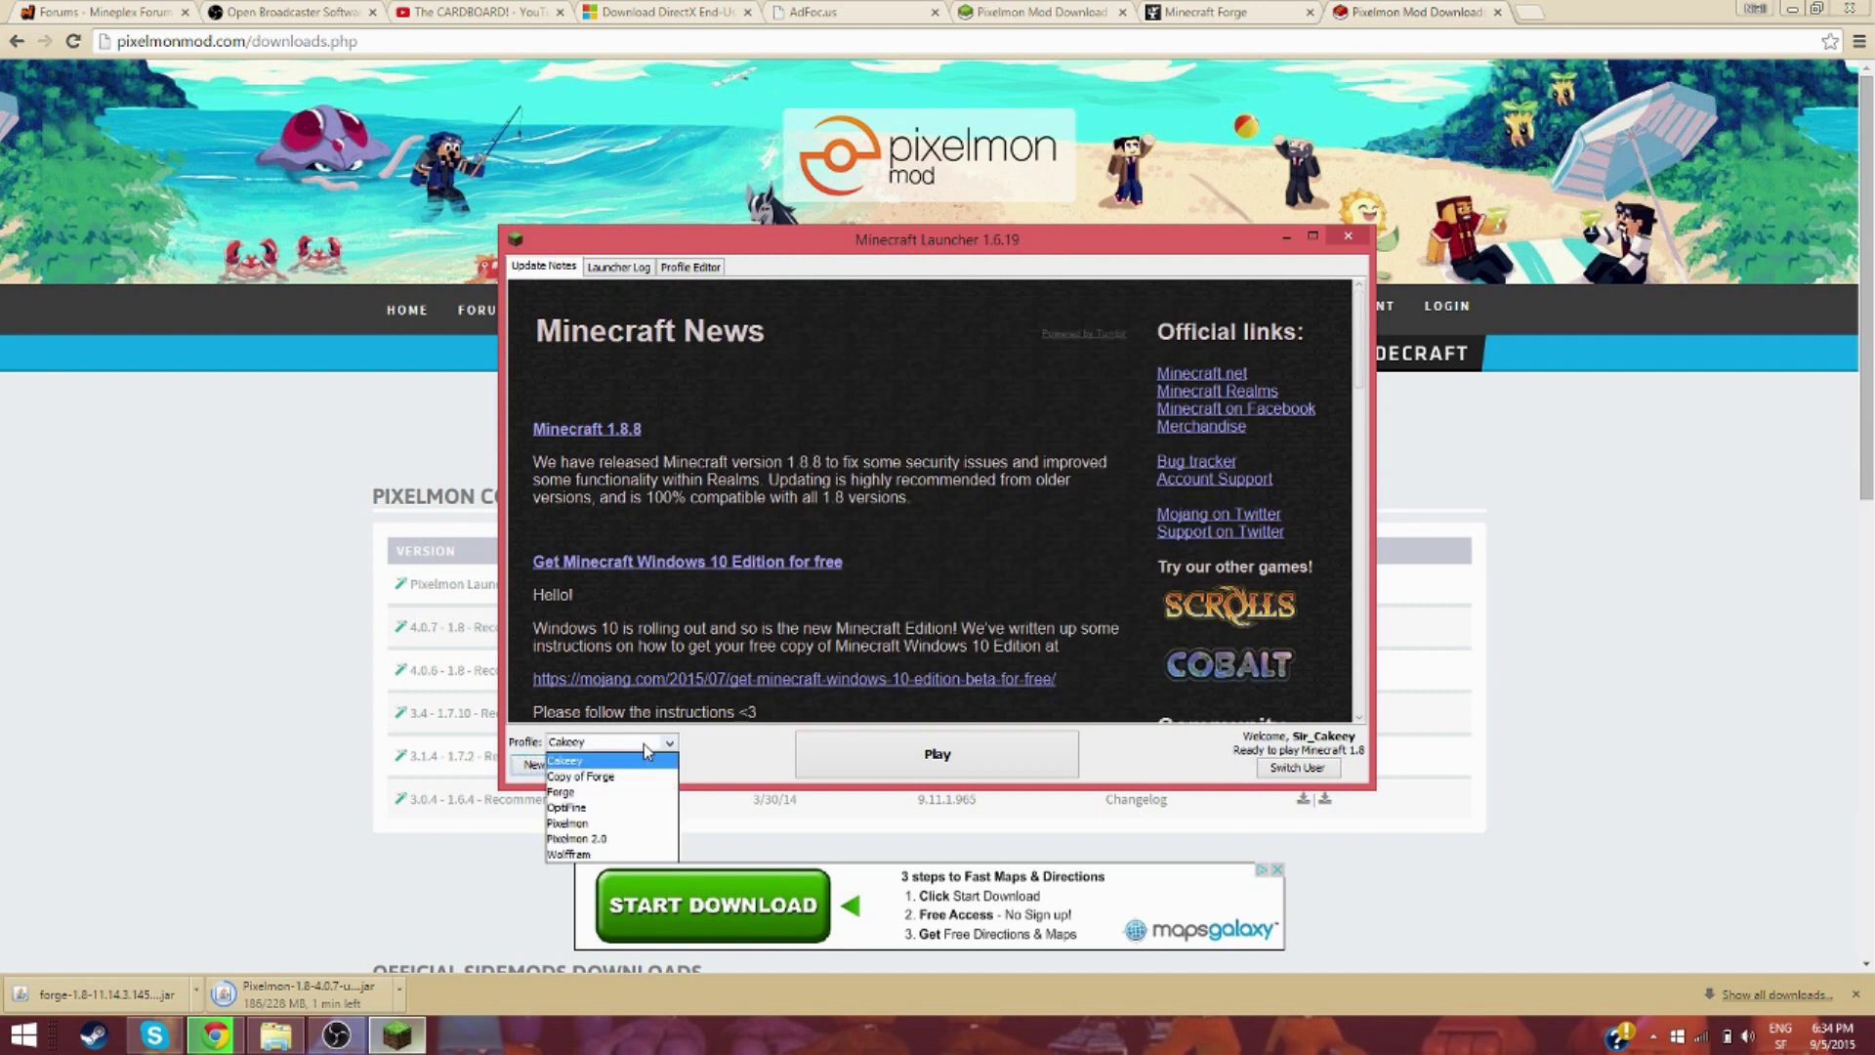
left_click(608, 838)
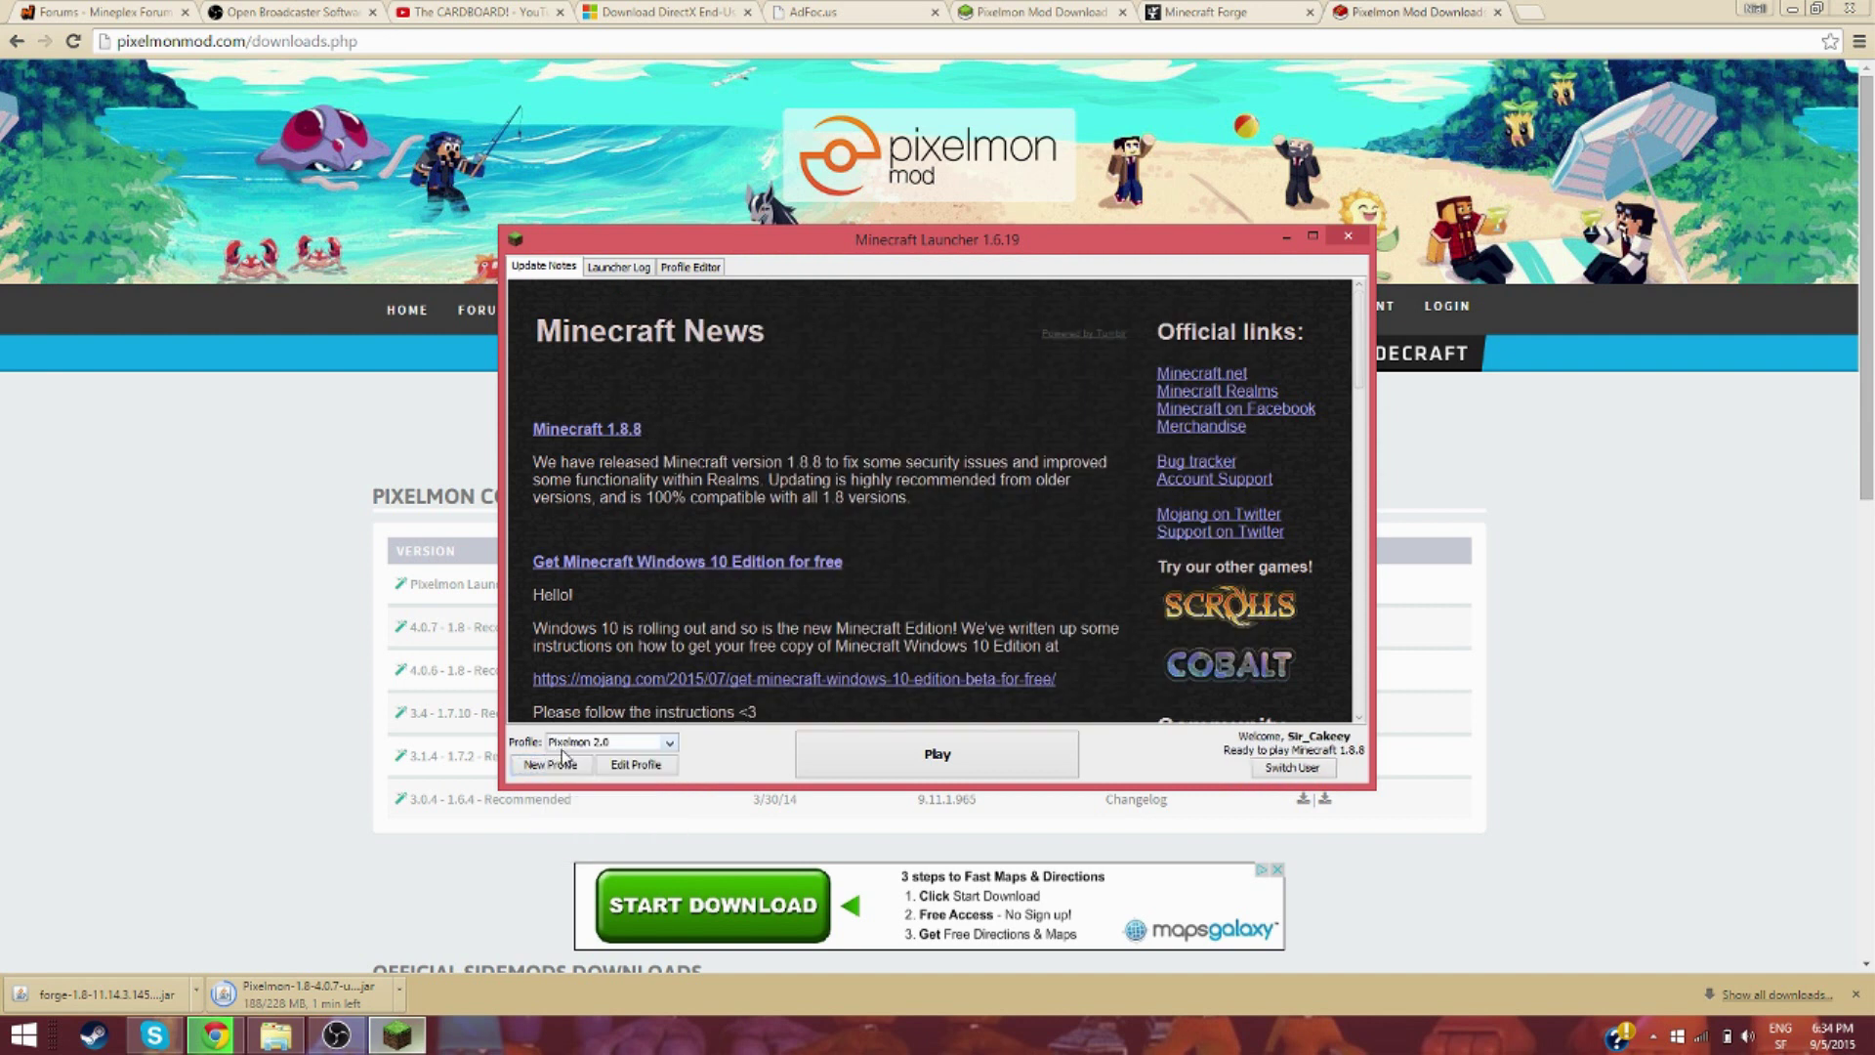
Switch to the browser and view the download page for Pixelmon 4.0.7 - 1.8, closing the advertisement and download pages.
left_click(209, 602)
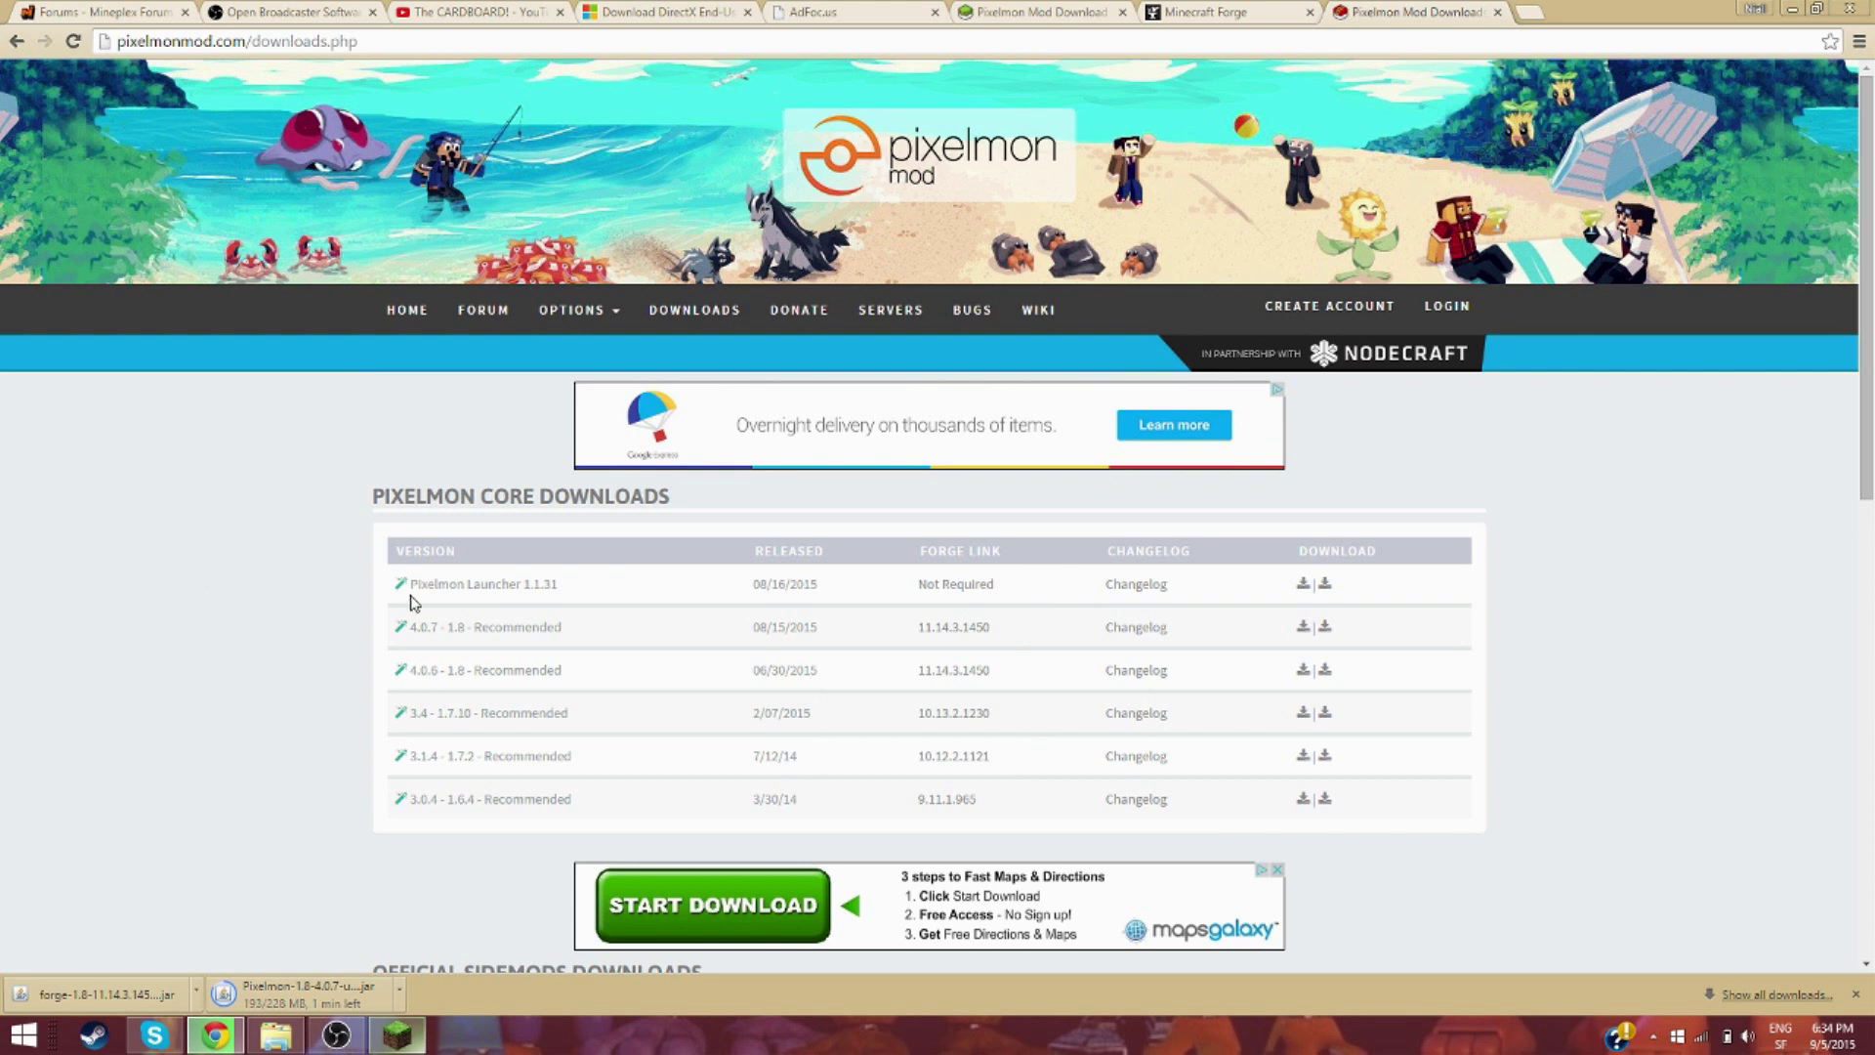
left_click_drag(412, 633, 552, 627)
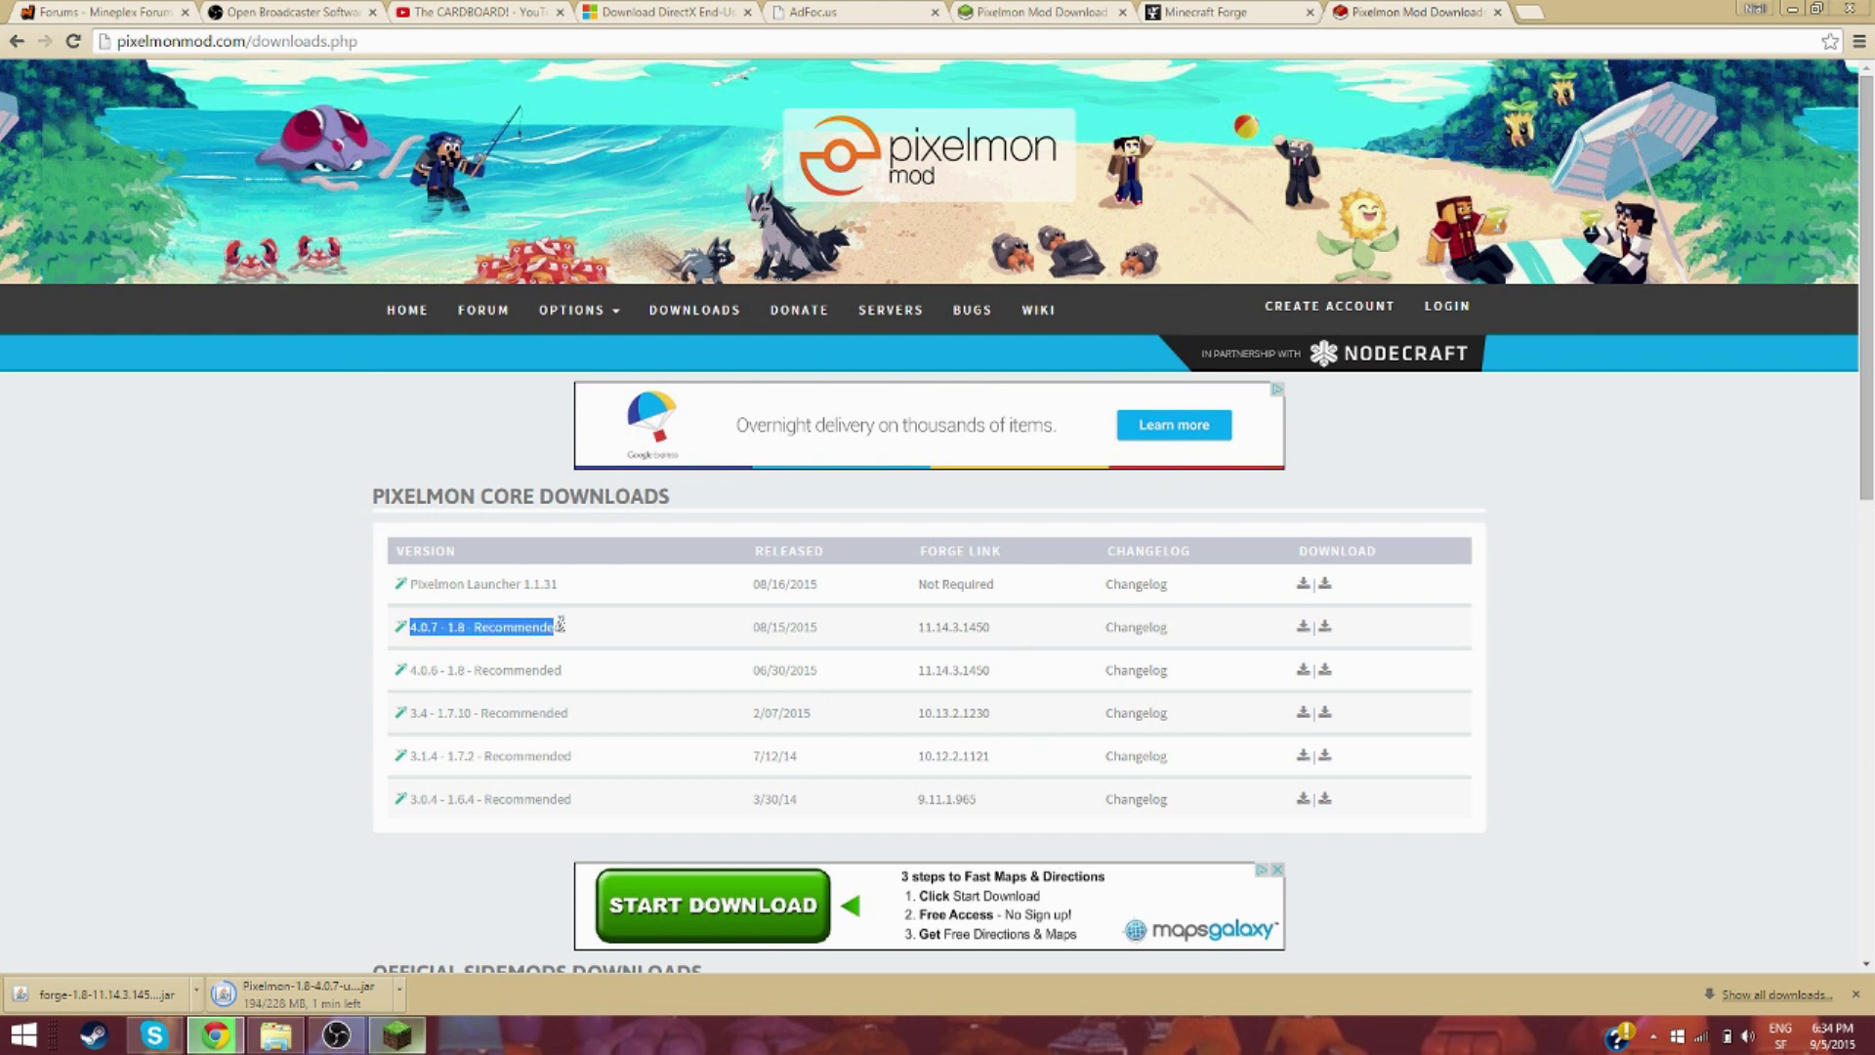
left_click(437, 626)
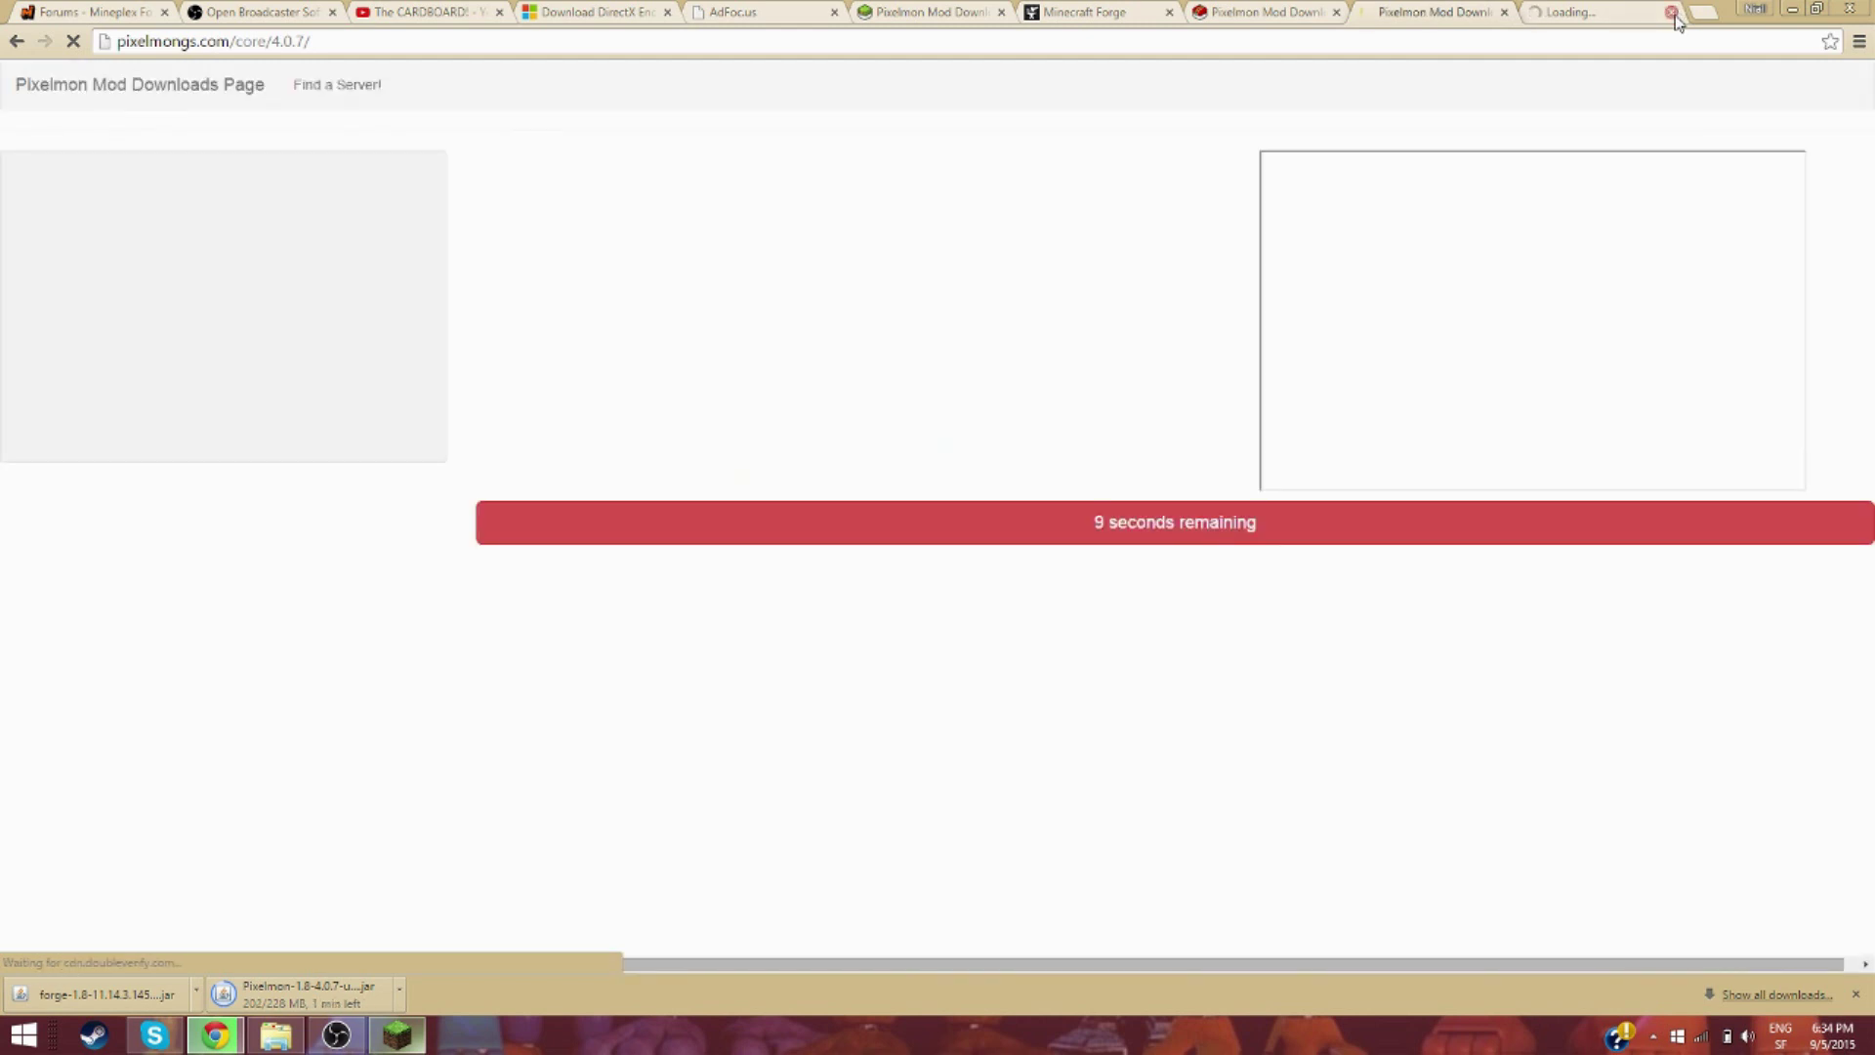
left_click(1672, 12)
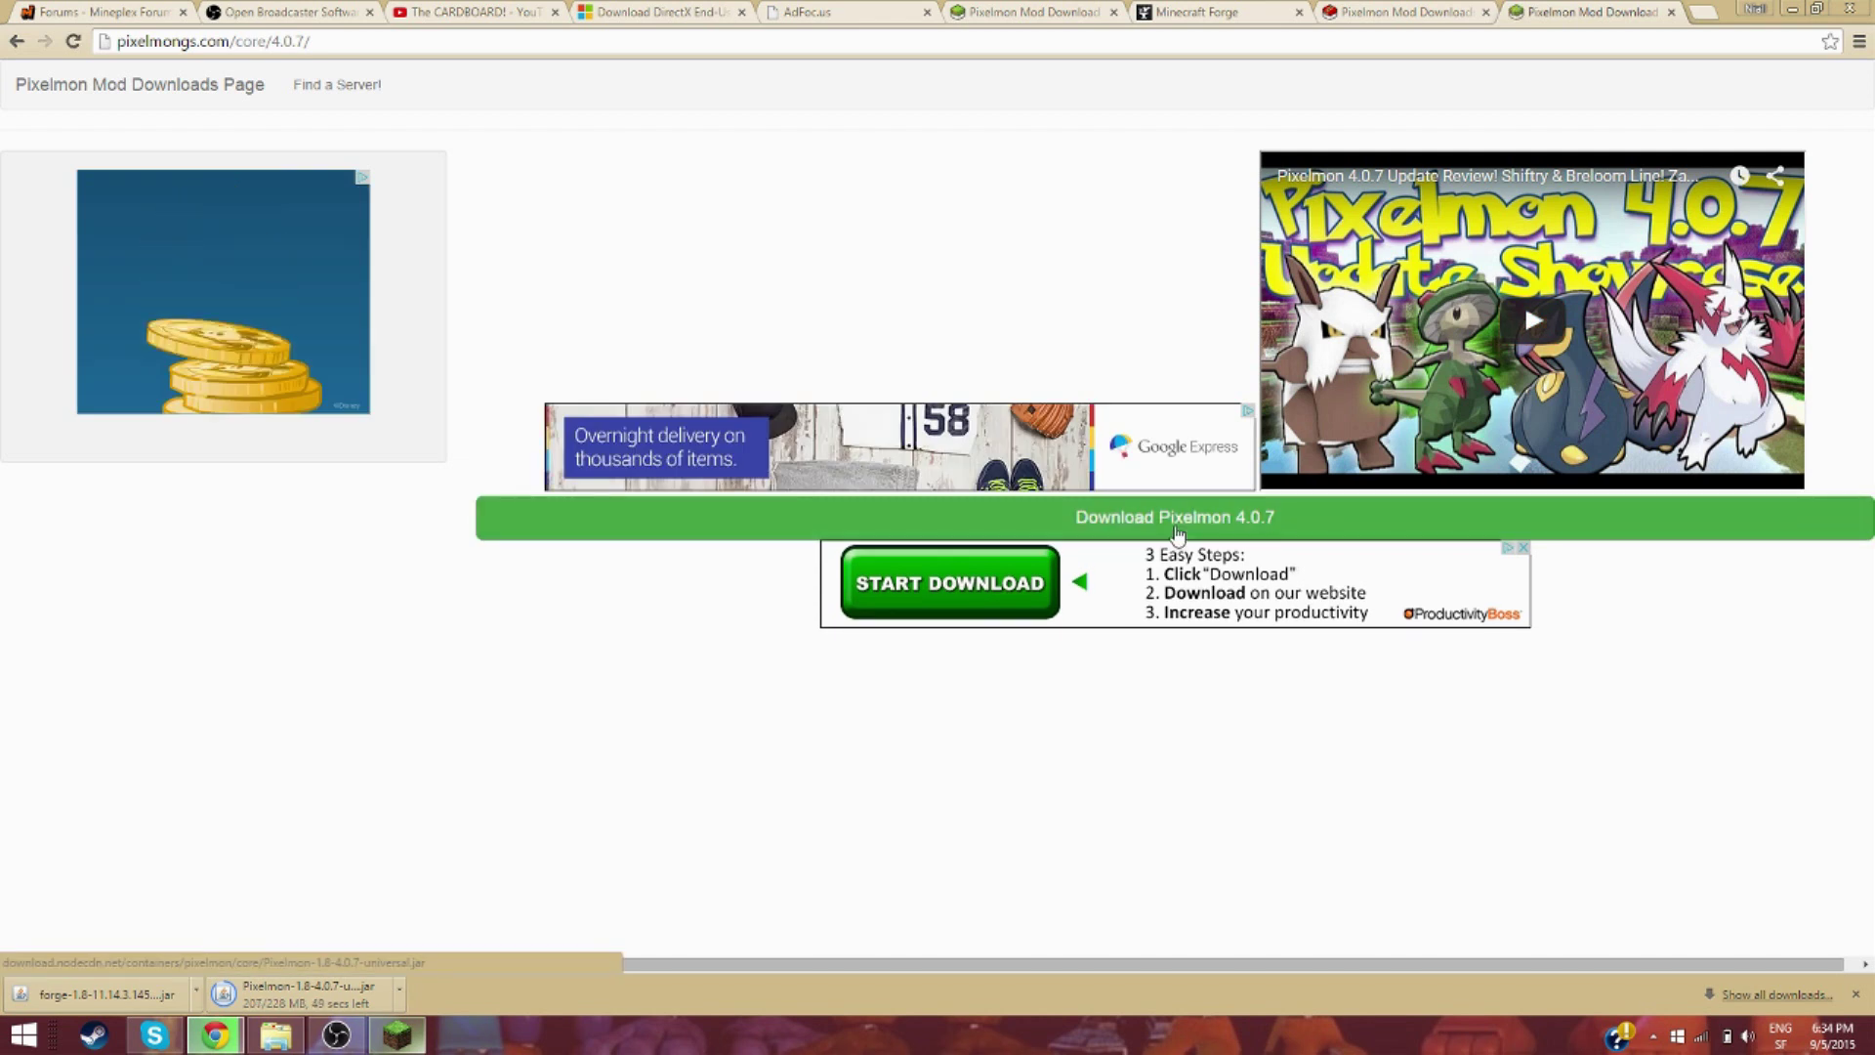
key("ctrl+w")
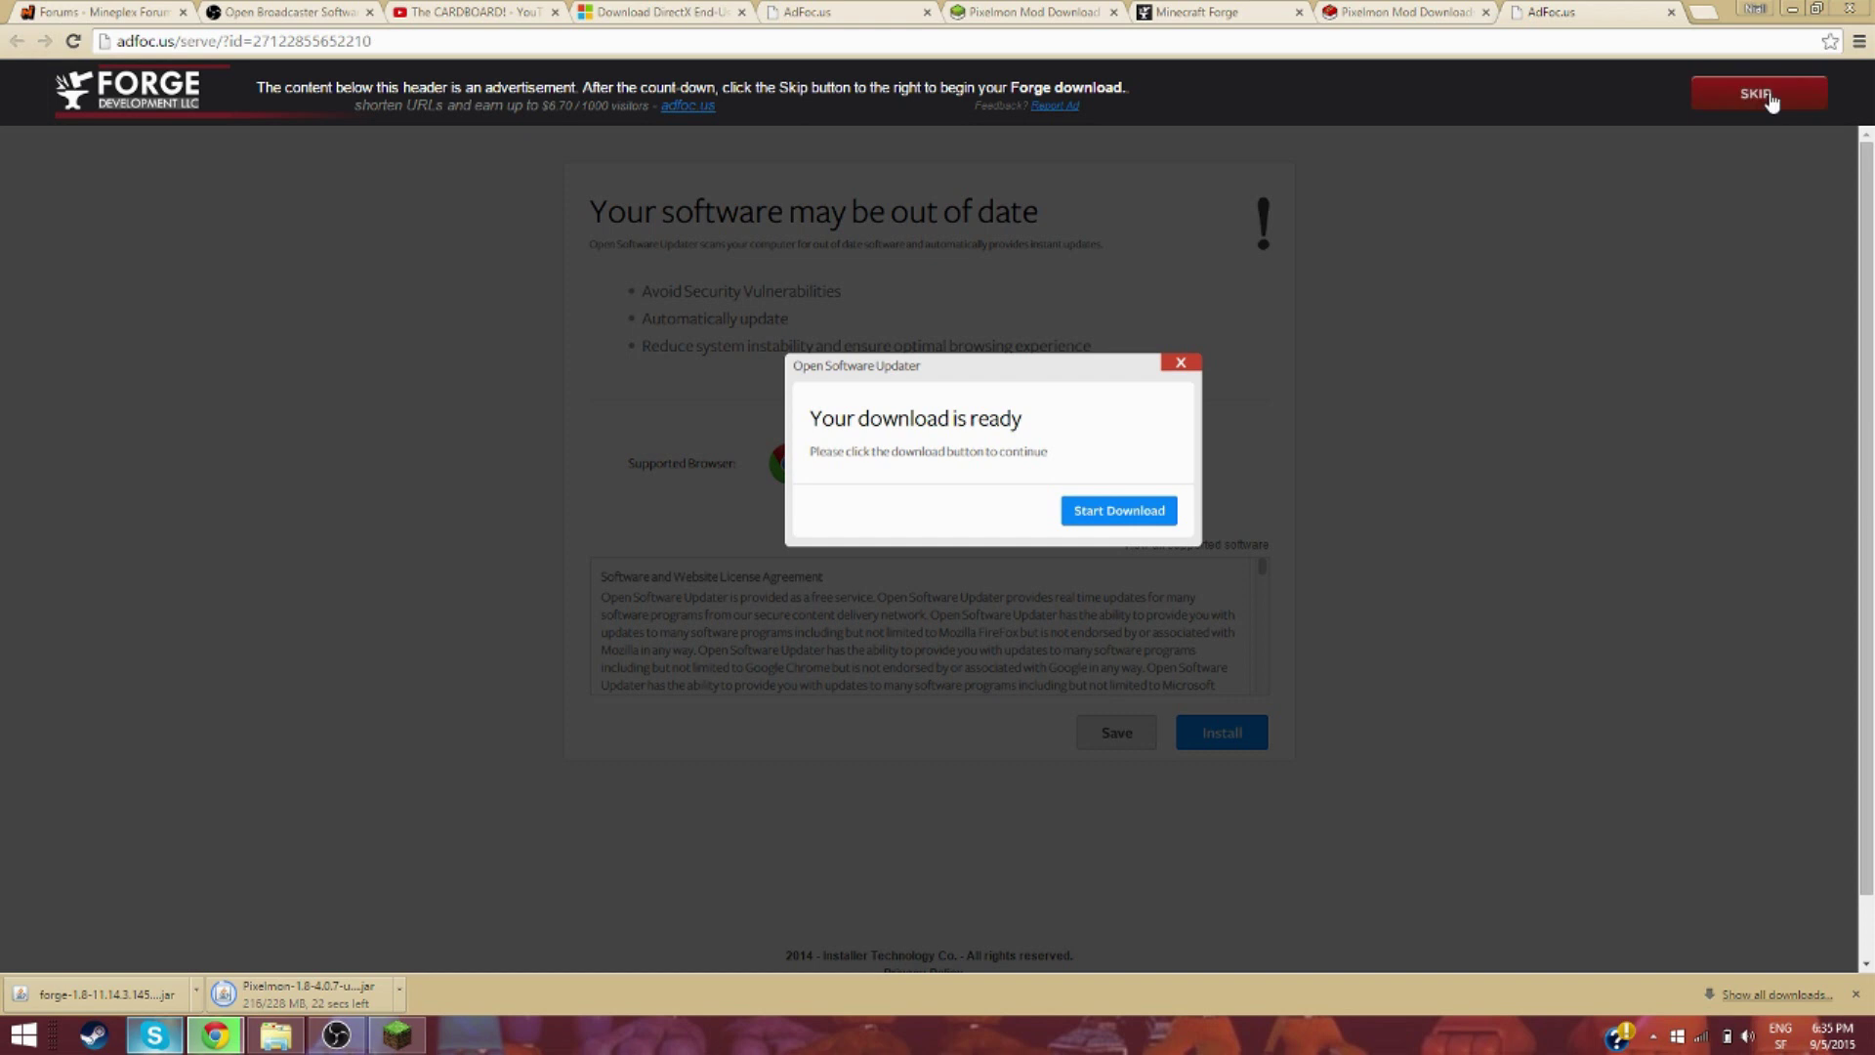
Skip the AdFoc.us advertisement to start the Forge download and close the advertisement page.
left_click(1770, 98)
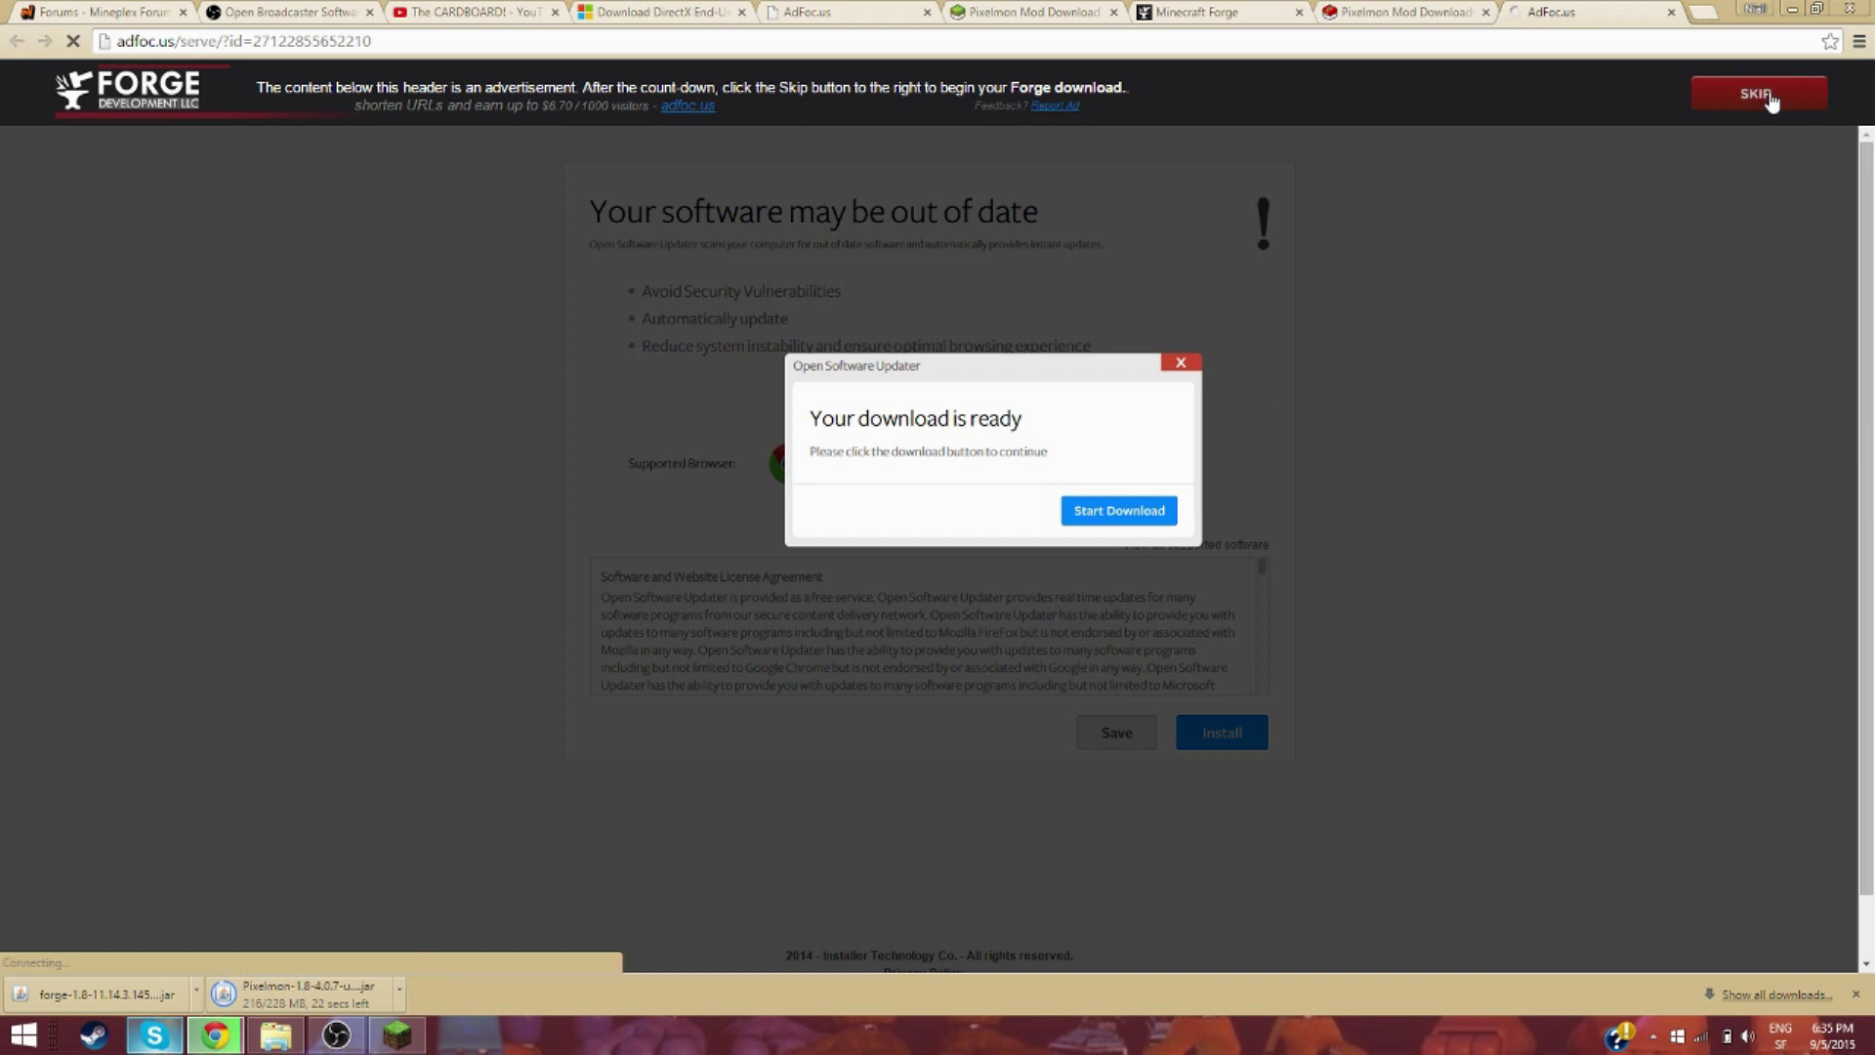
scroll(1462, 343, "down", 1)
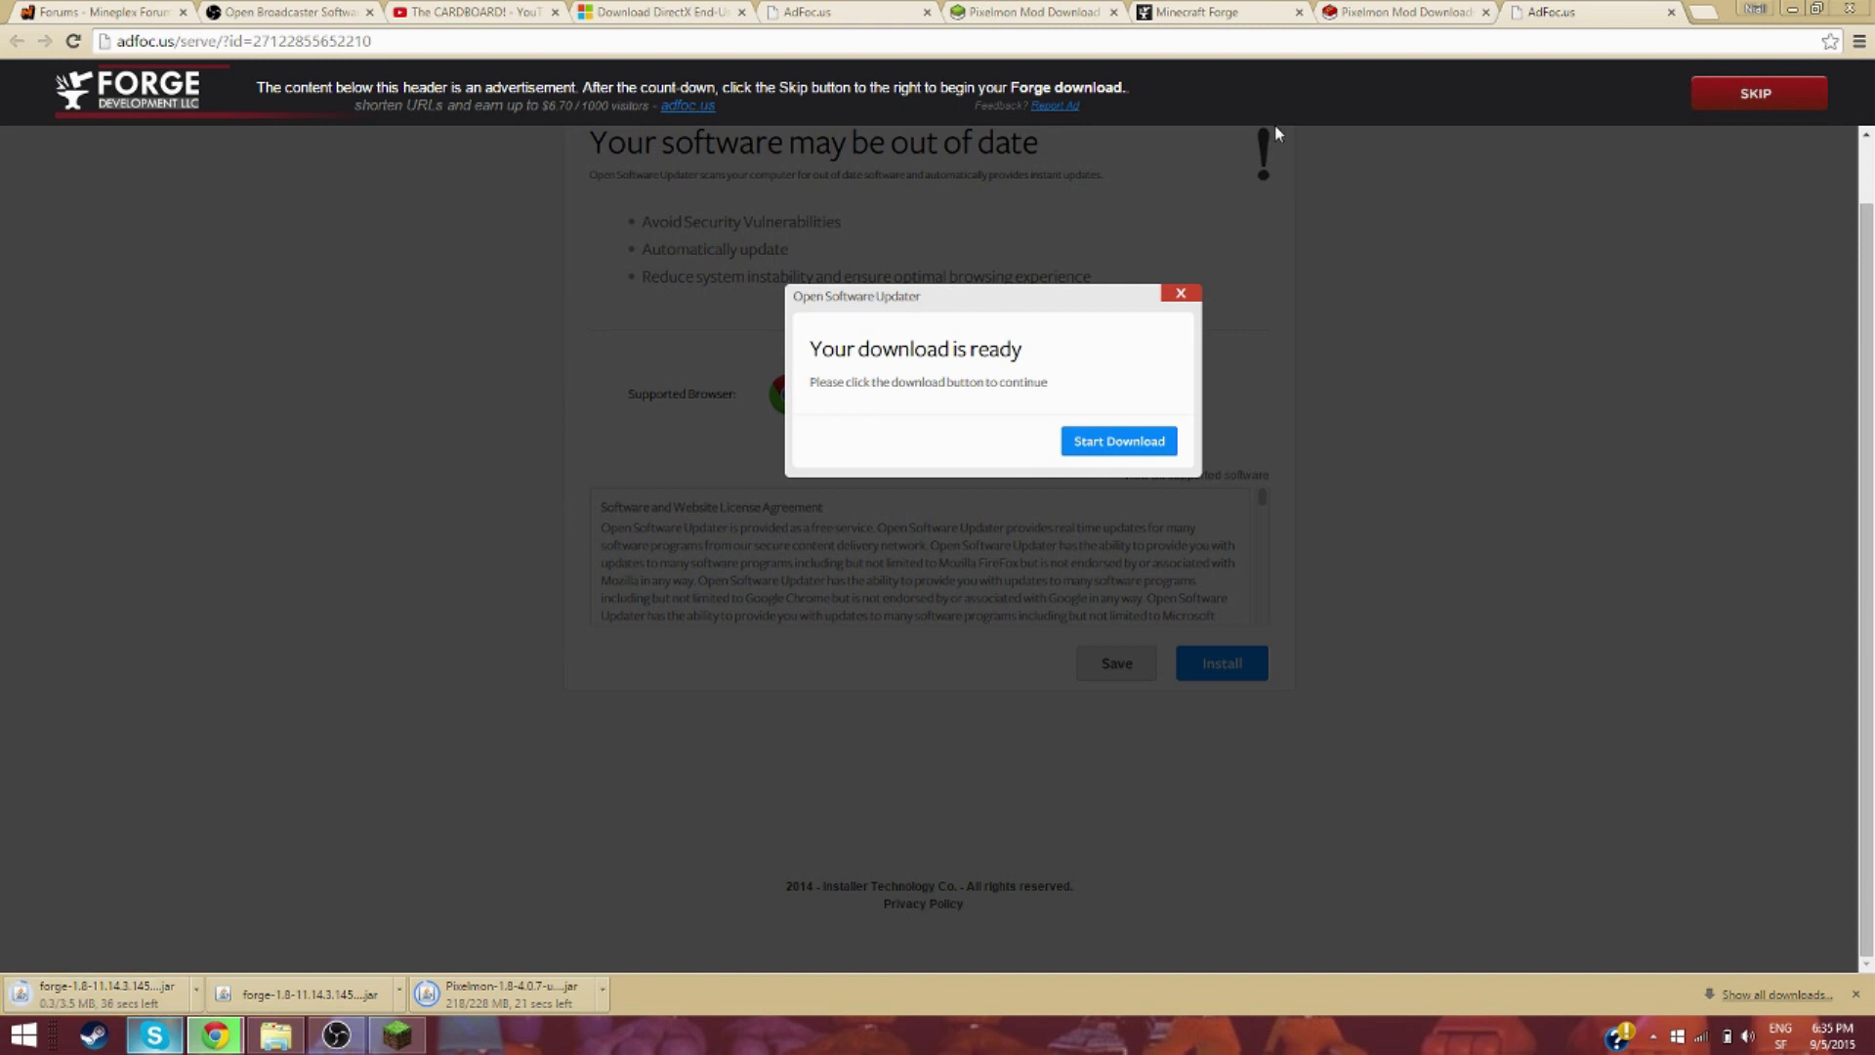
left_click(1672, 13)
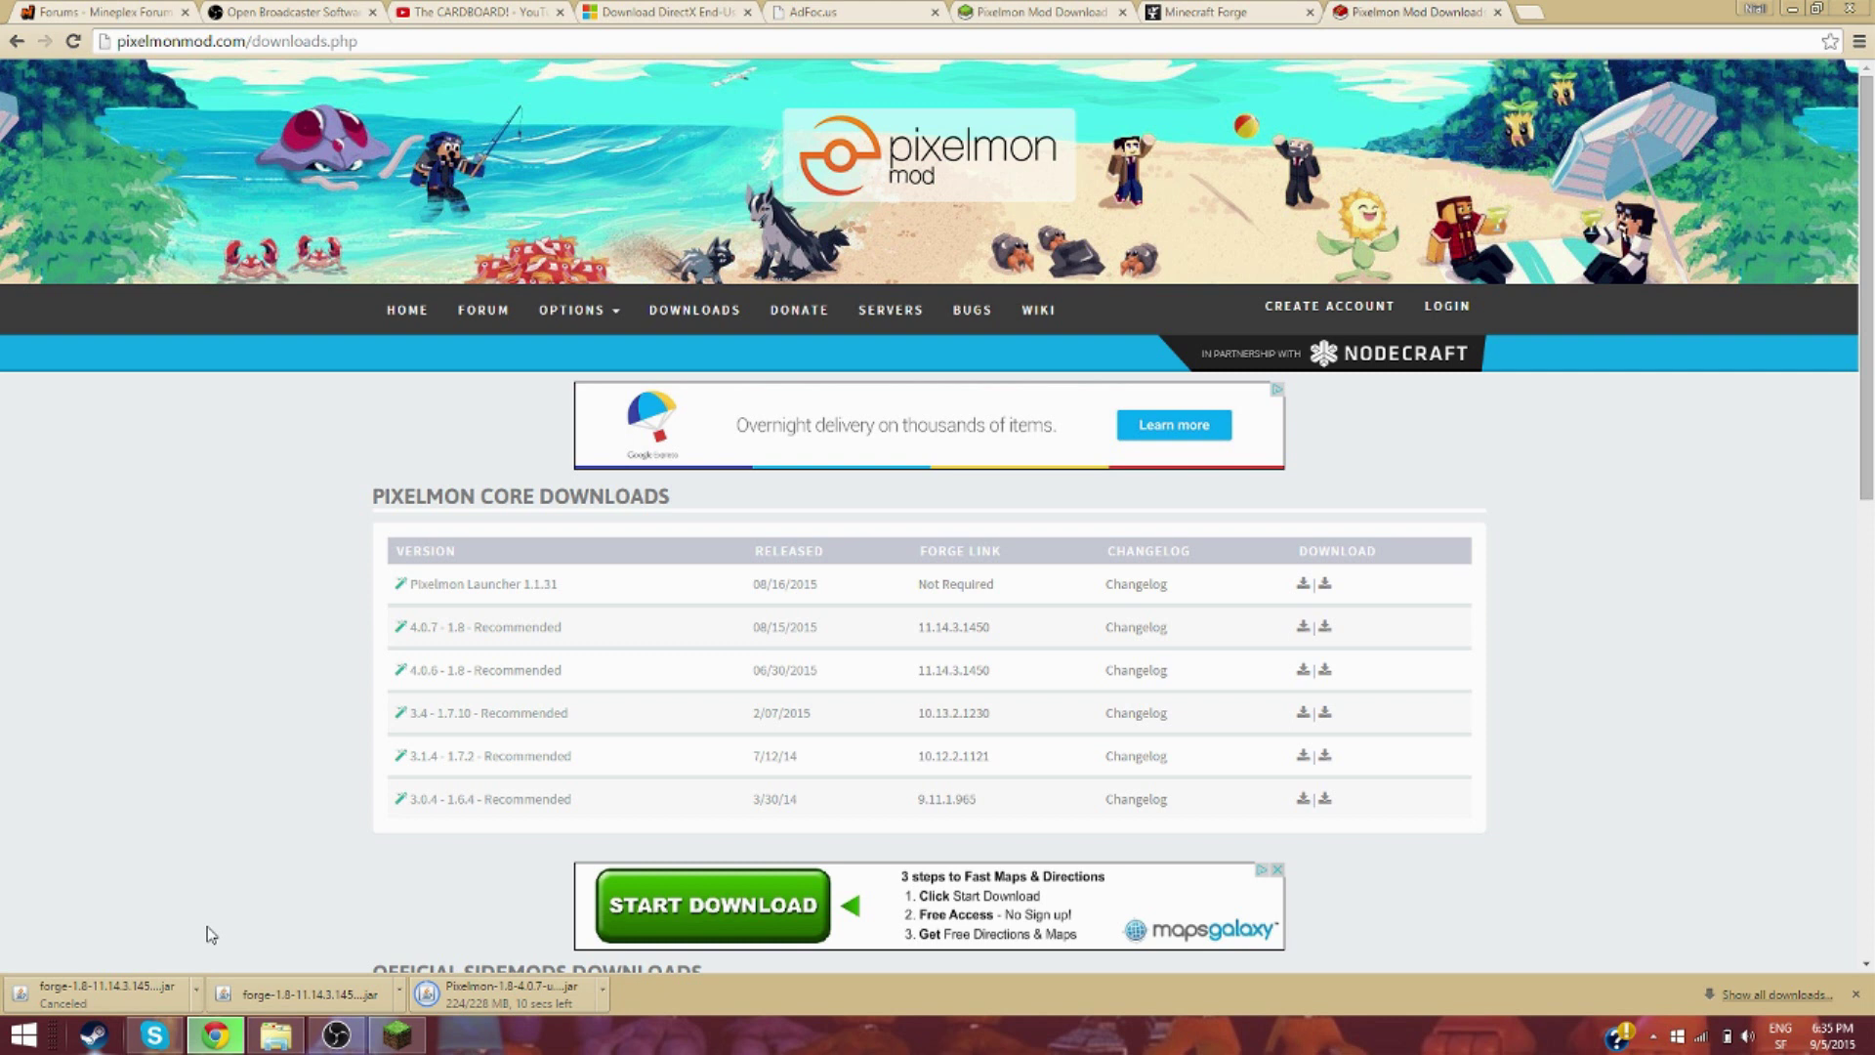
Run the downloaded Forge 1.8-11.14.3.1450 installer and install the client into the default .minecraft folder.
left_click(326, 994)
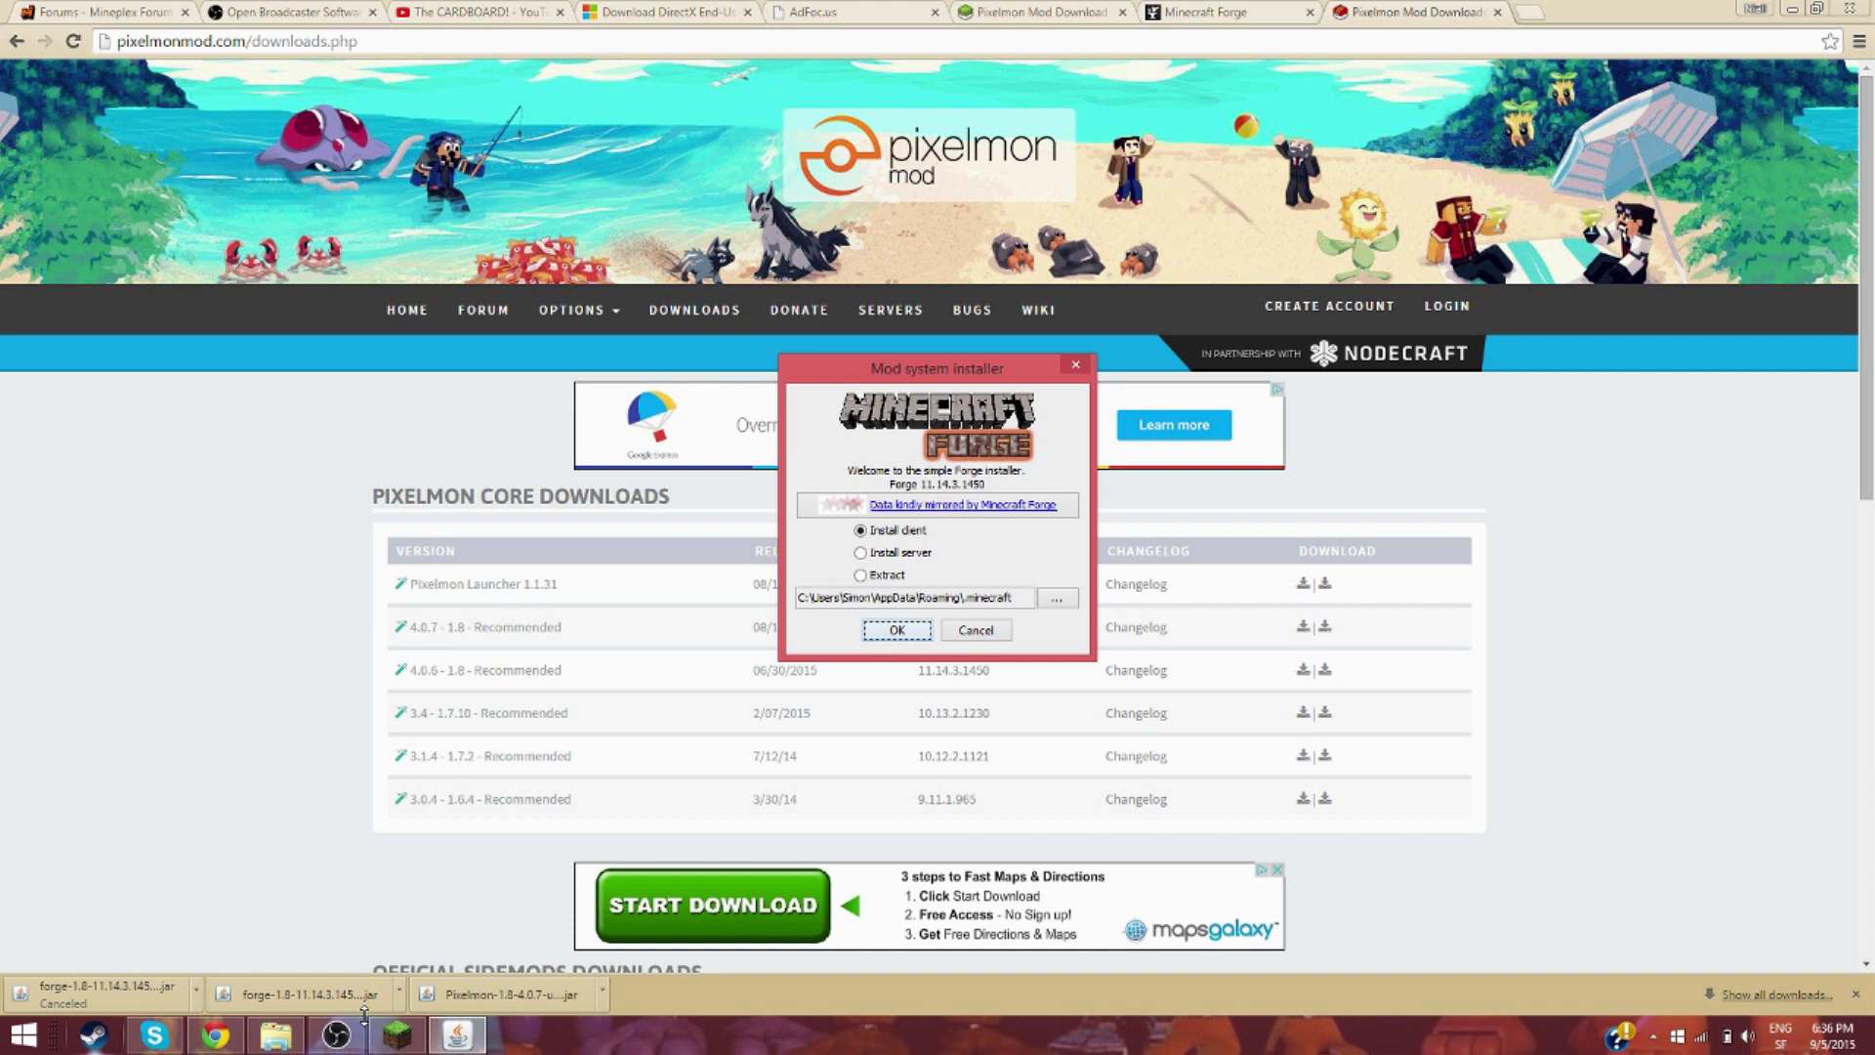
key("Return")
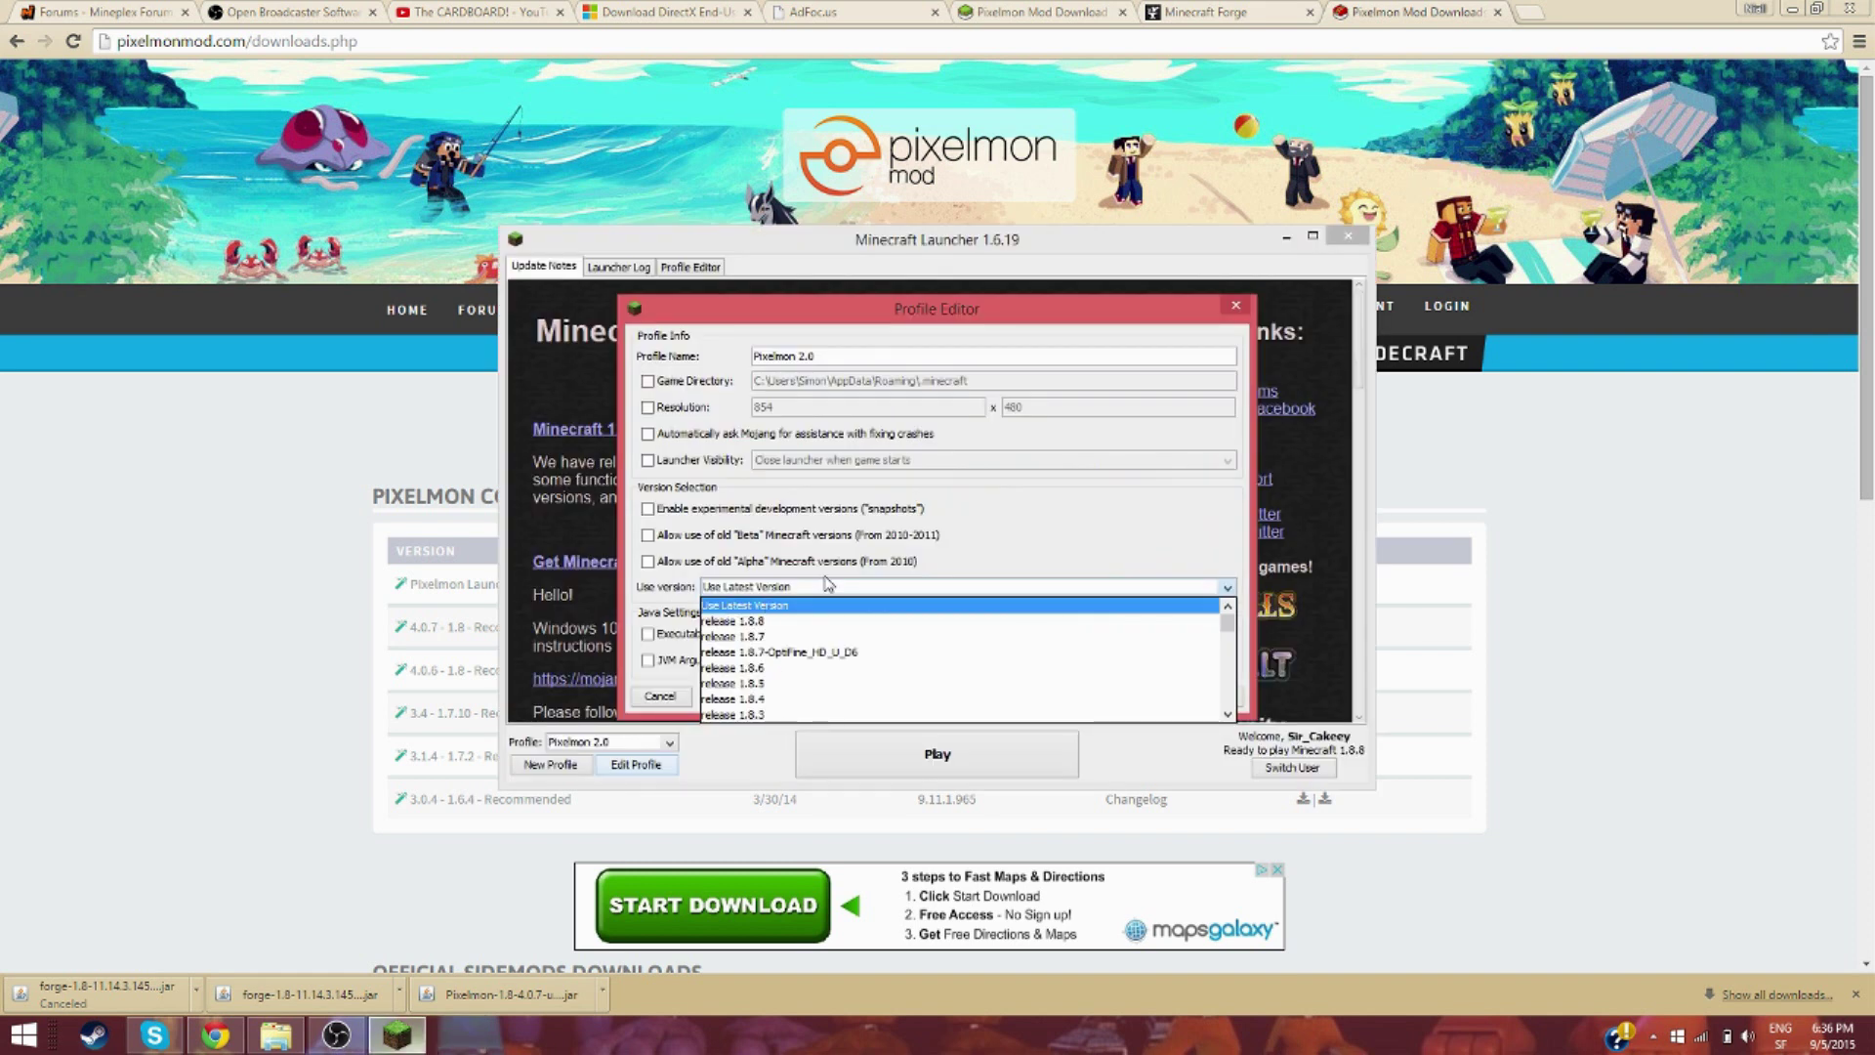
Set the Pixelmon 2.0 profile's version to release 1.8-Forge11.14.3.1450 and save the profile.
scroll(830, 654, "down", 10)
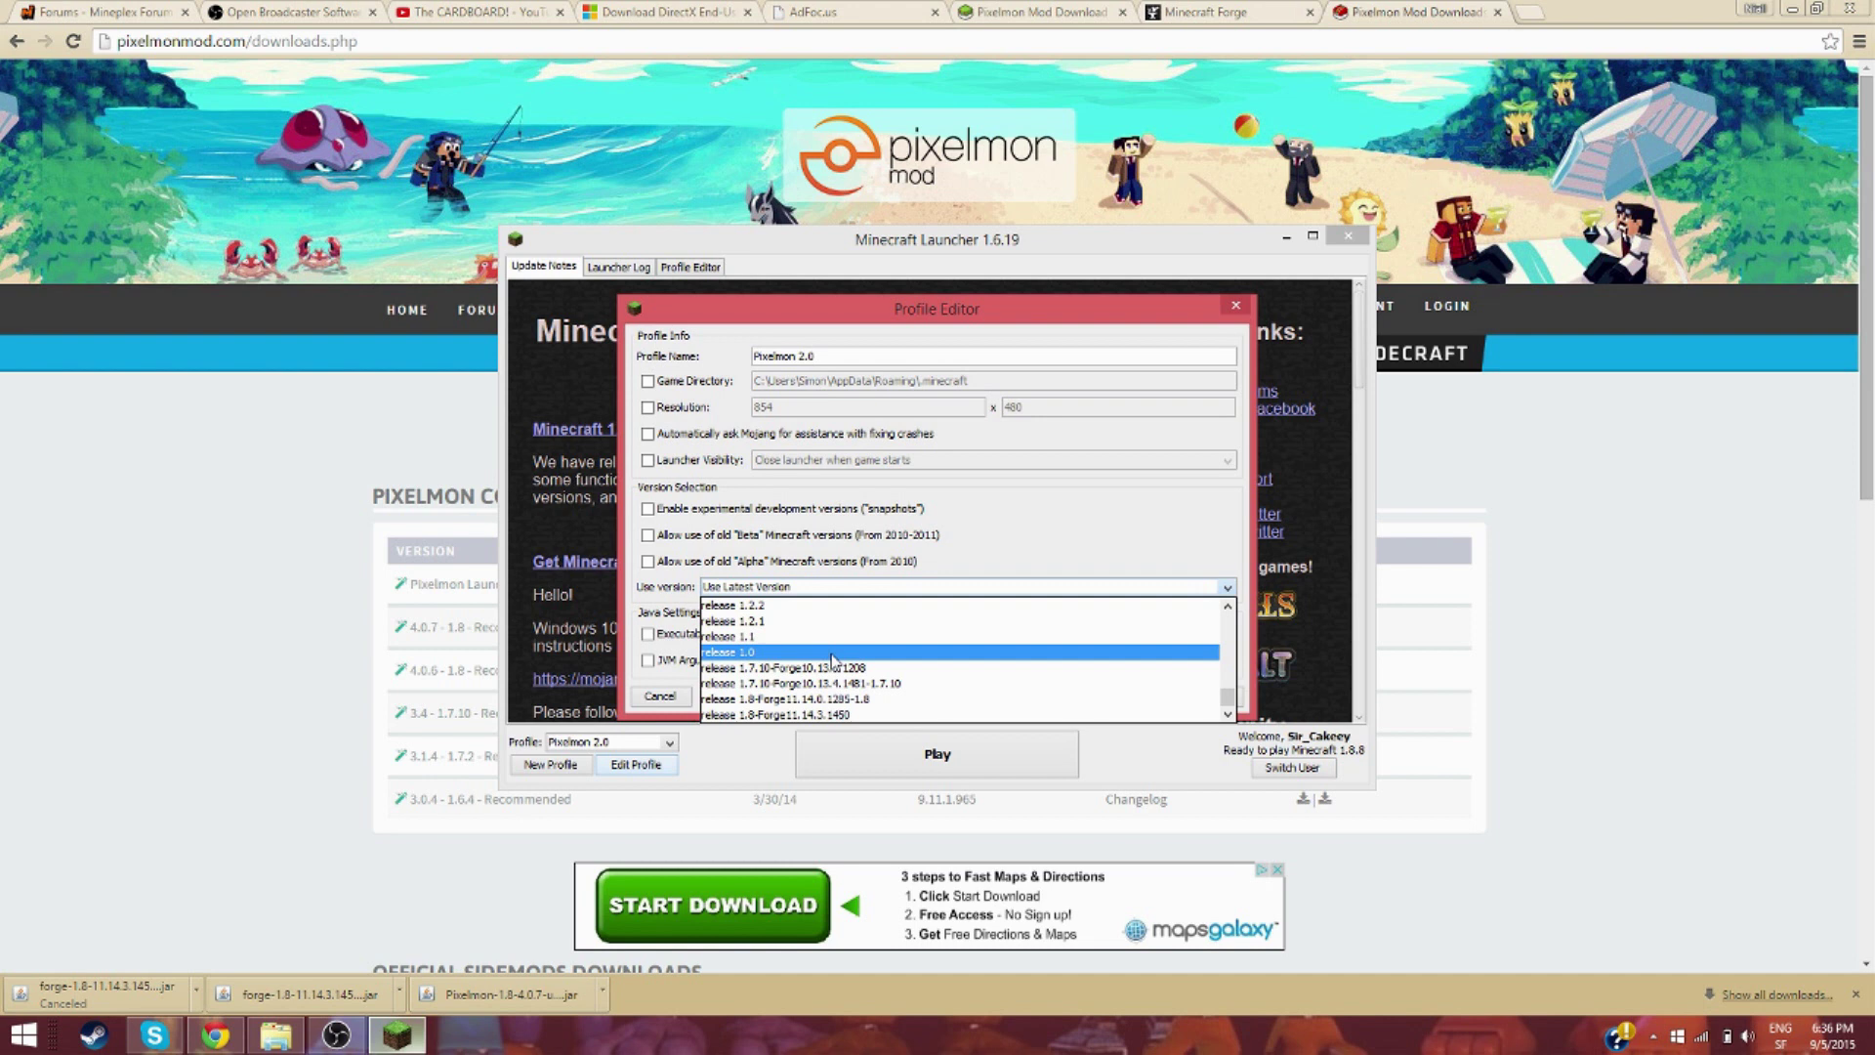
left_click(776, 714)
left_click(1193, 697)
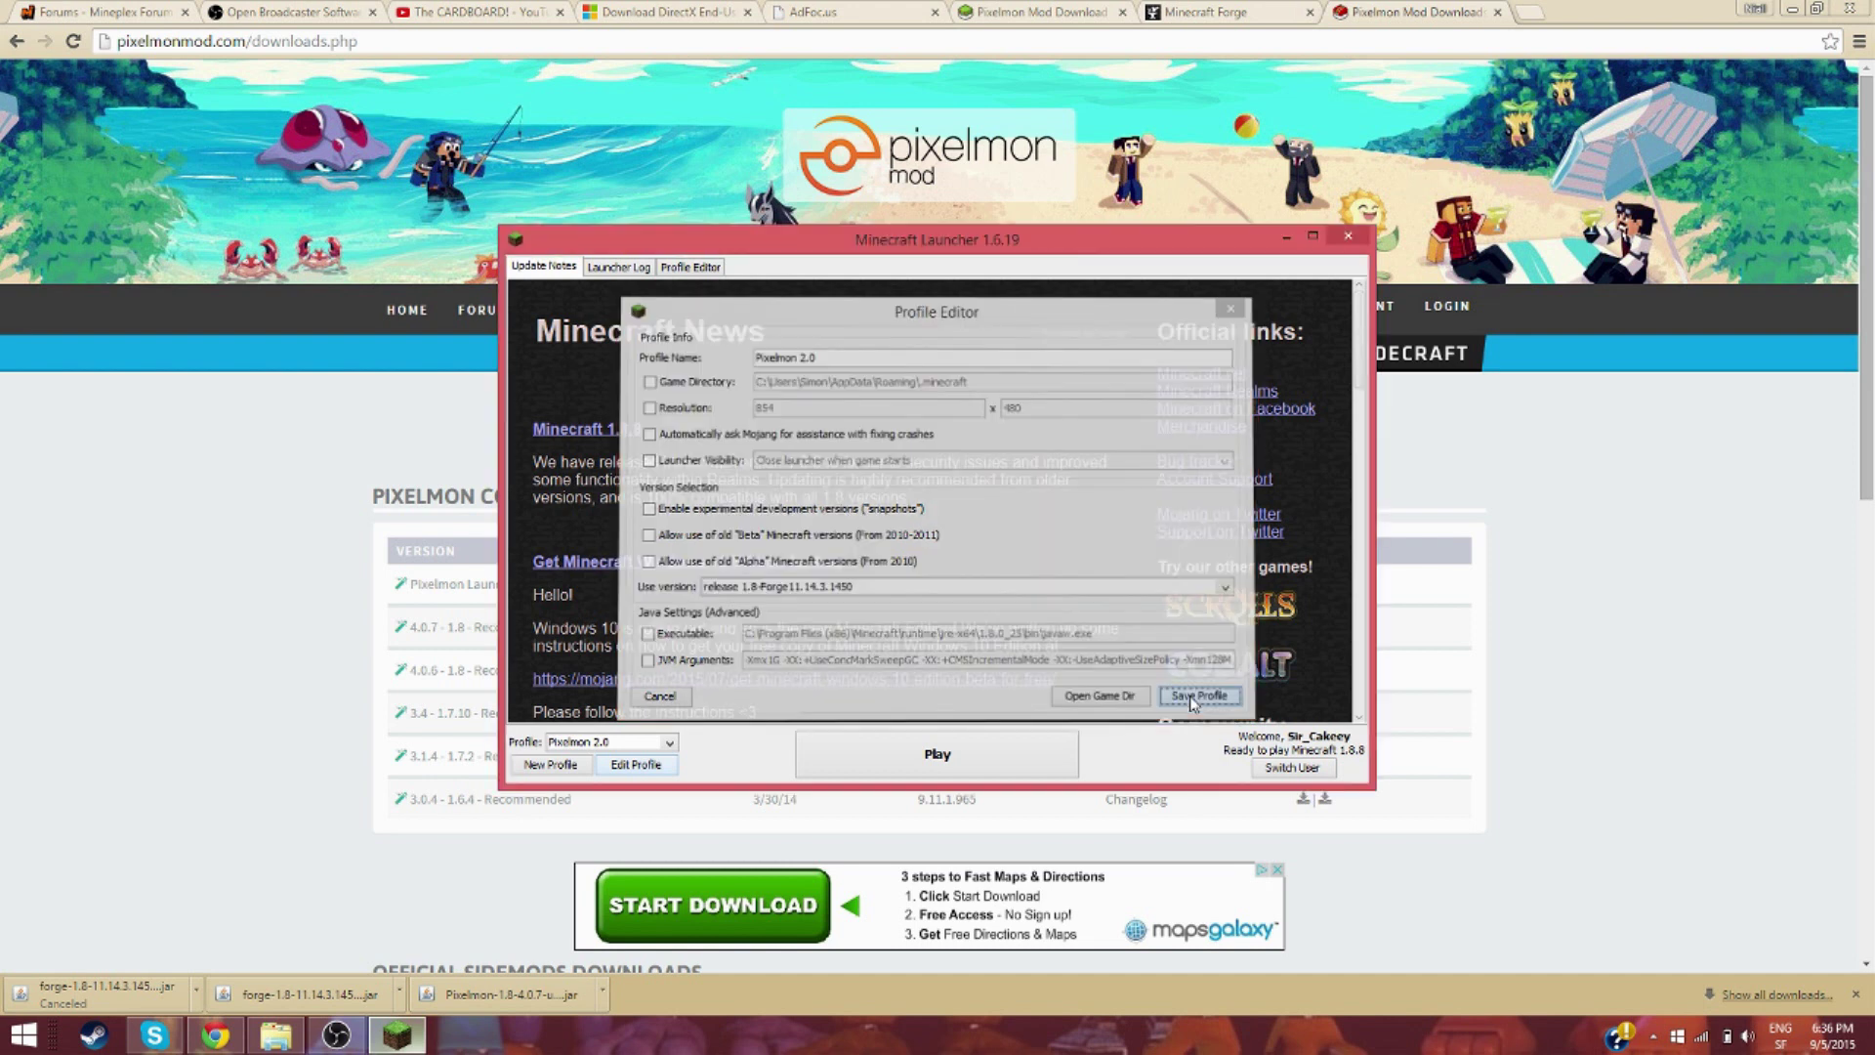
Open the .minecraft game directory from the Pixelmon 2.0 profile and duplicate the mods folder there as a backup.
left_click(635, 765)
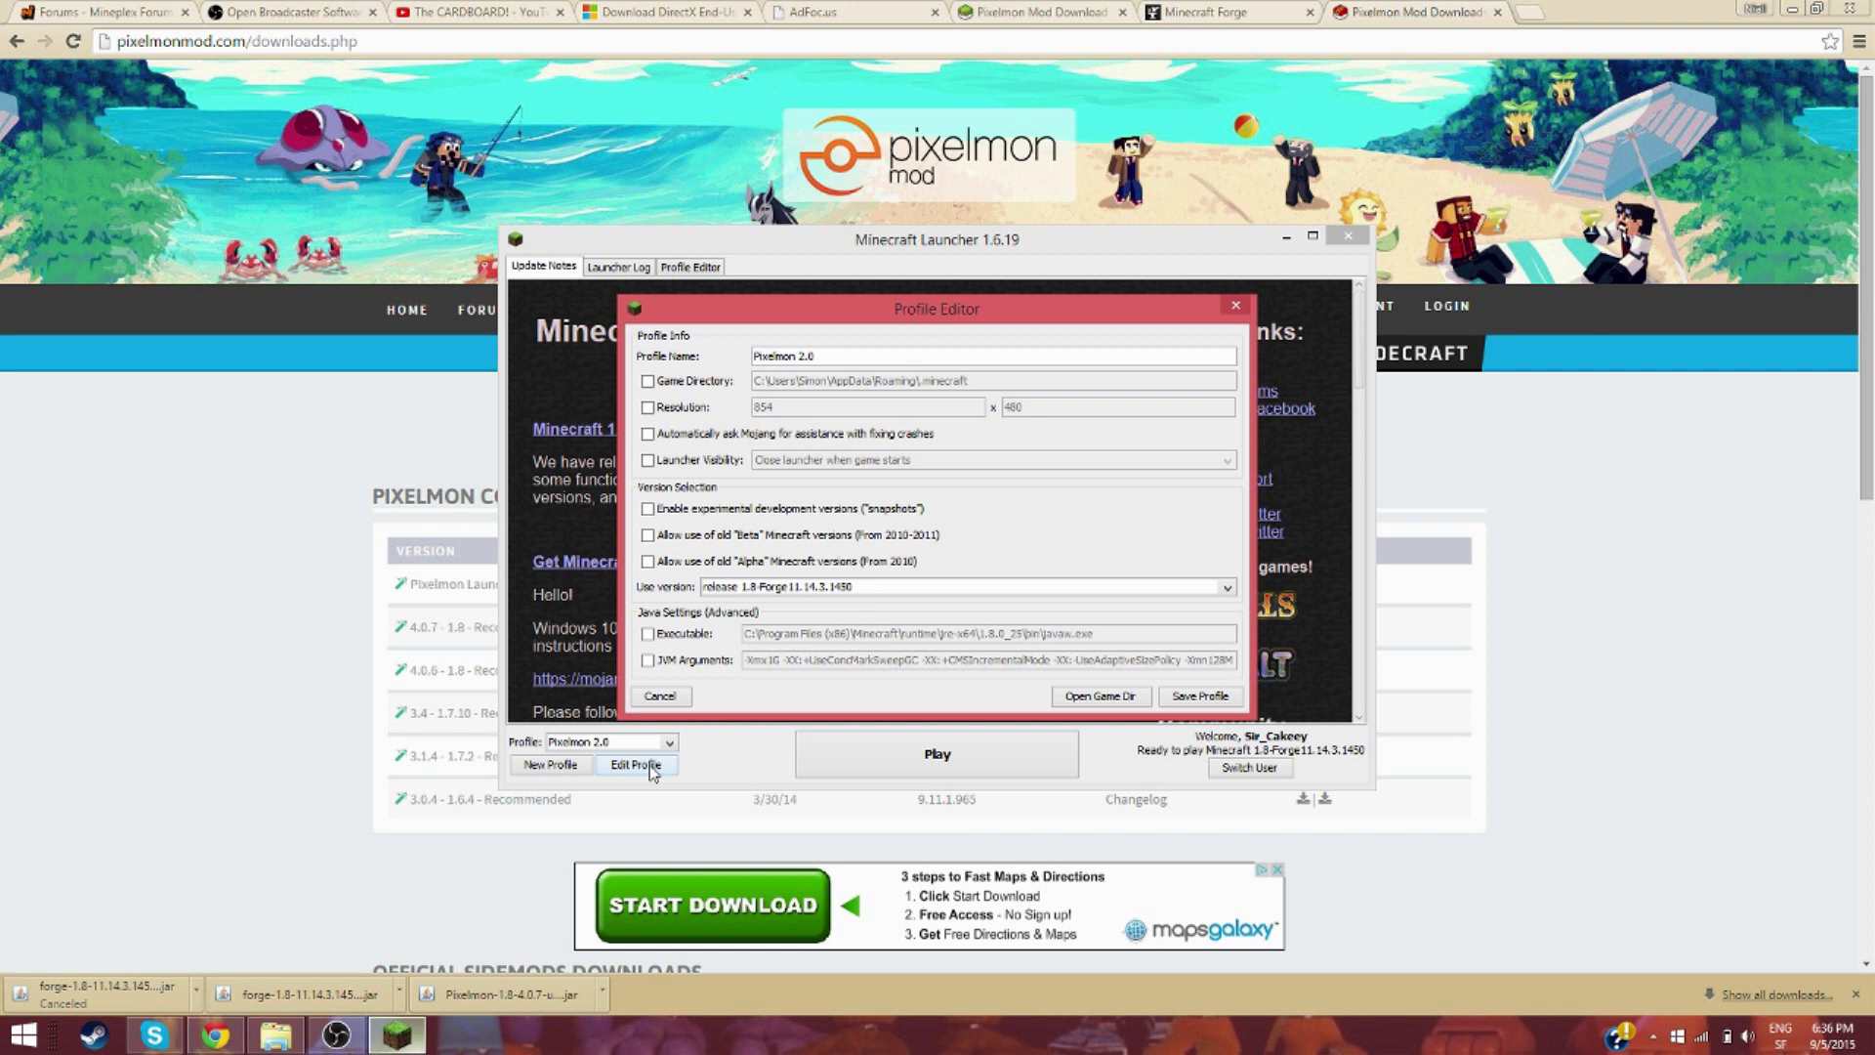
key("alt+Tab")
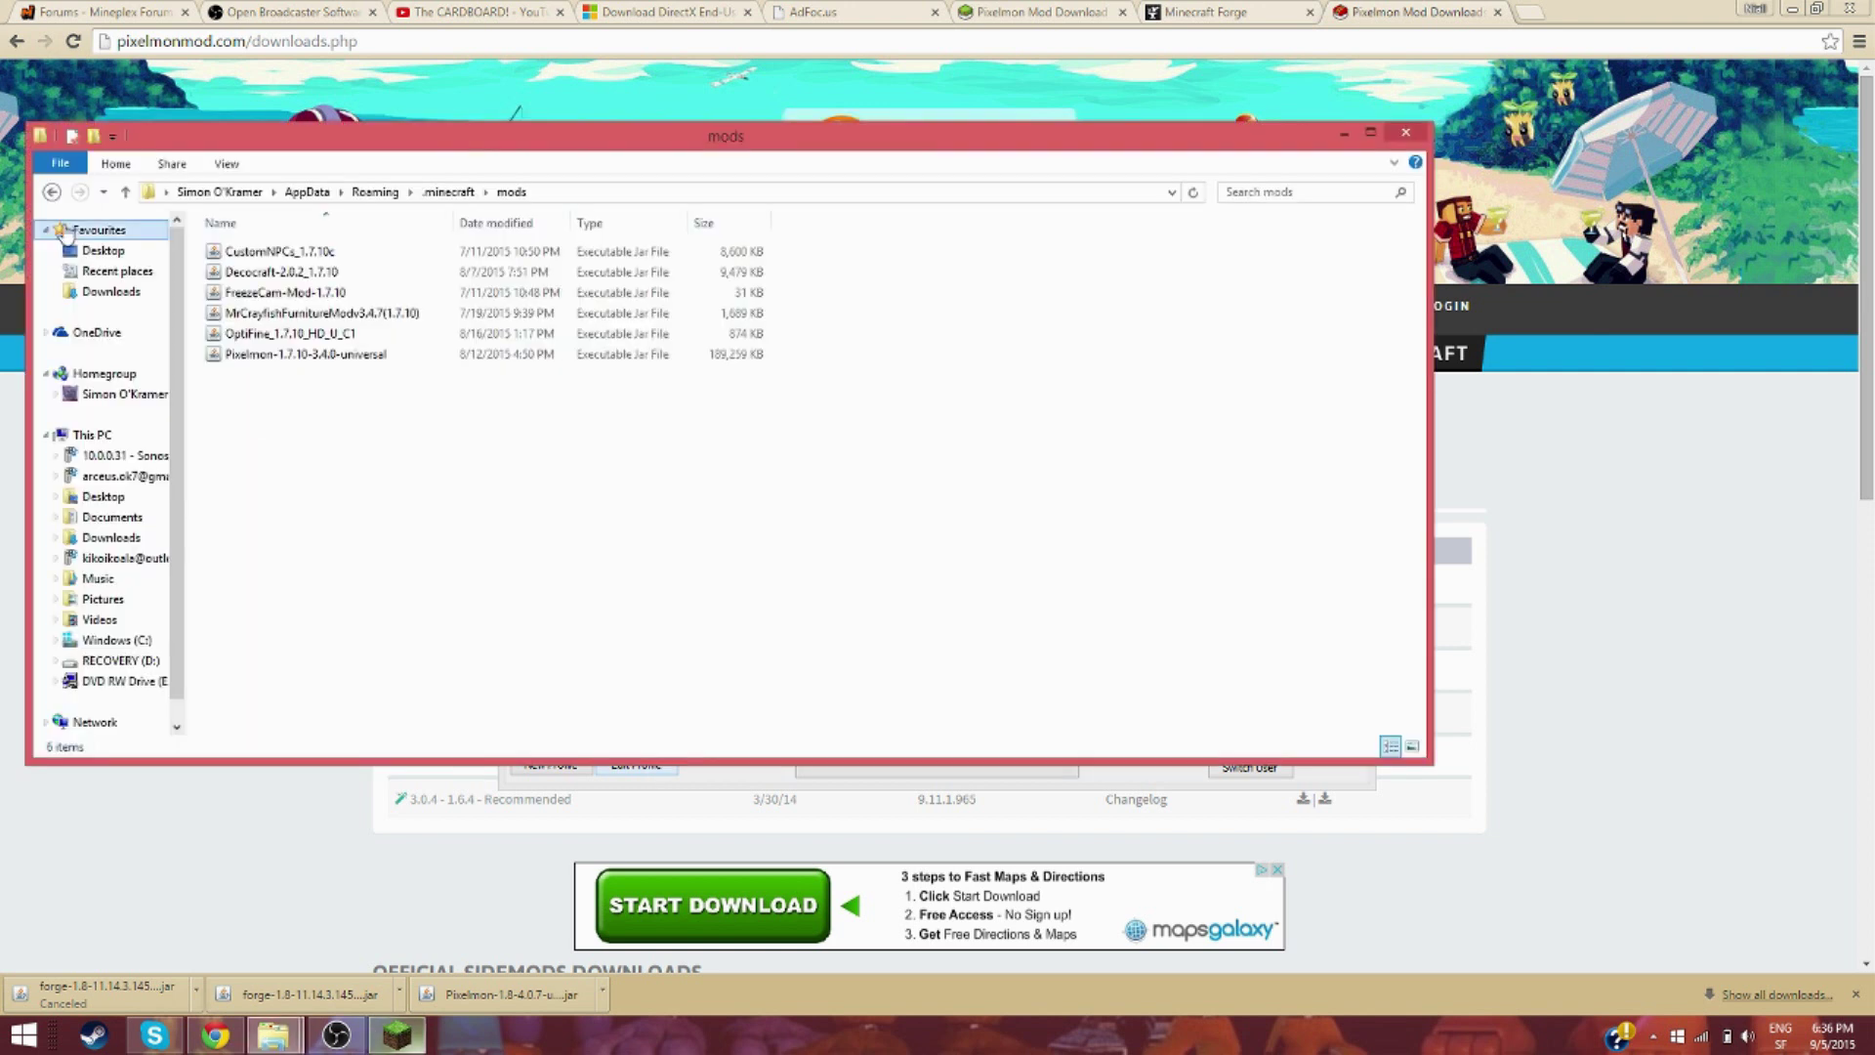
left_click(52, 191)
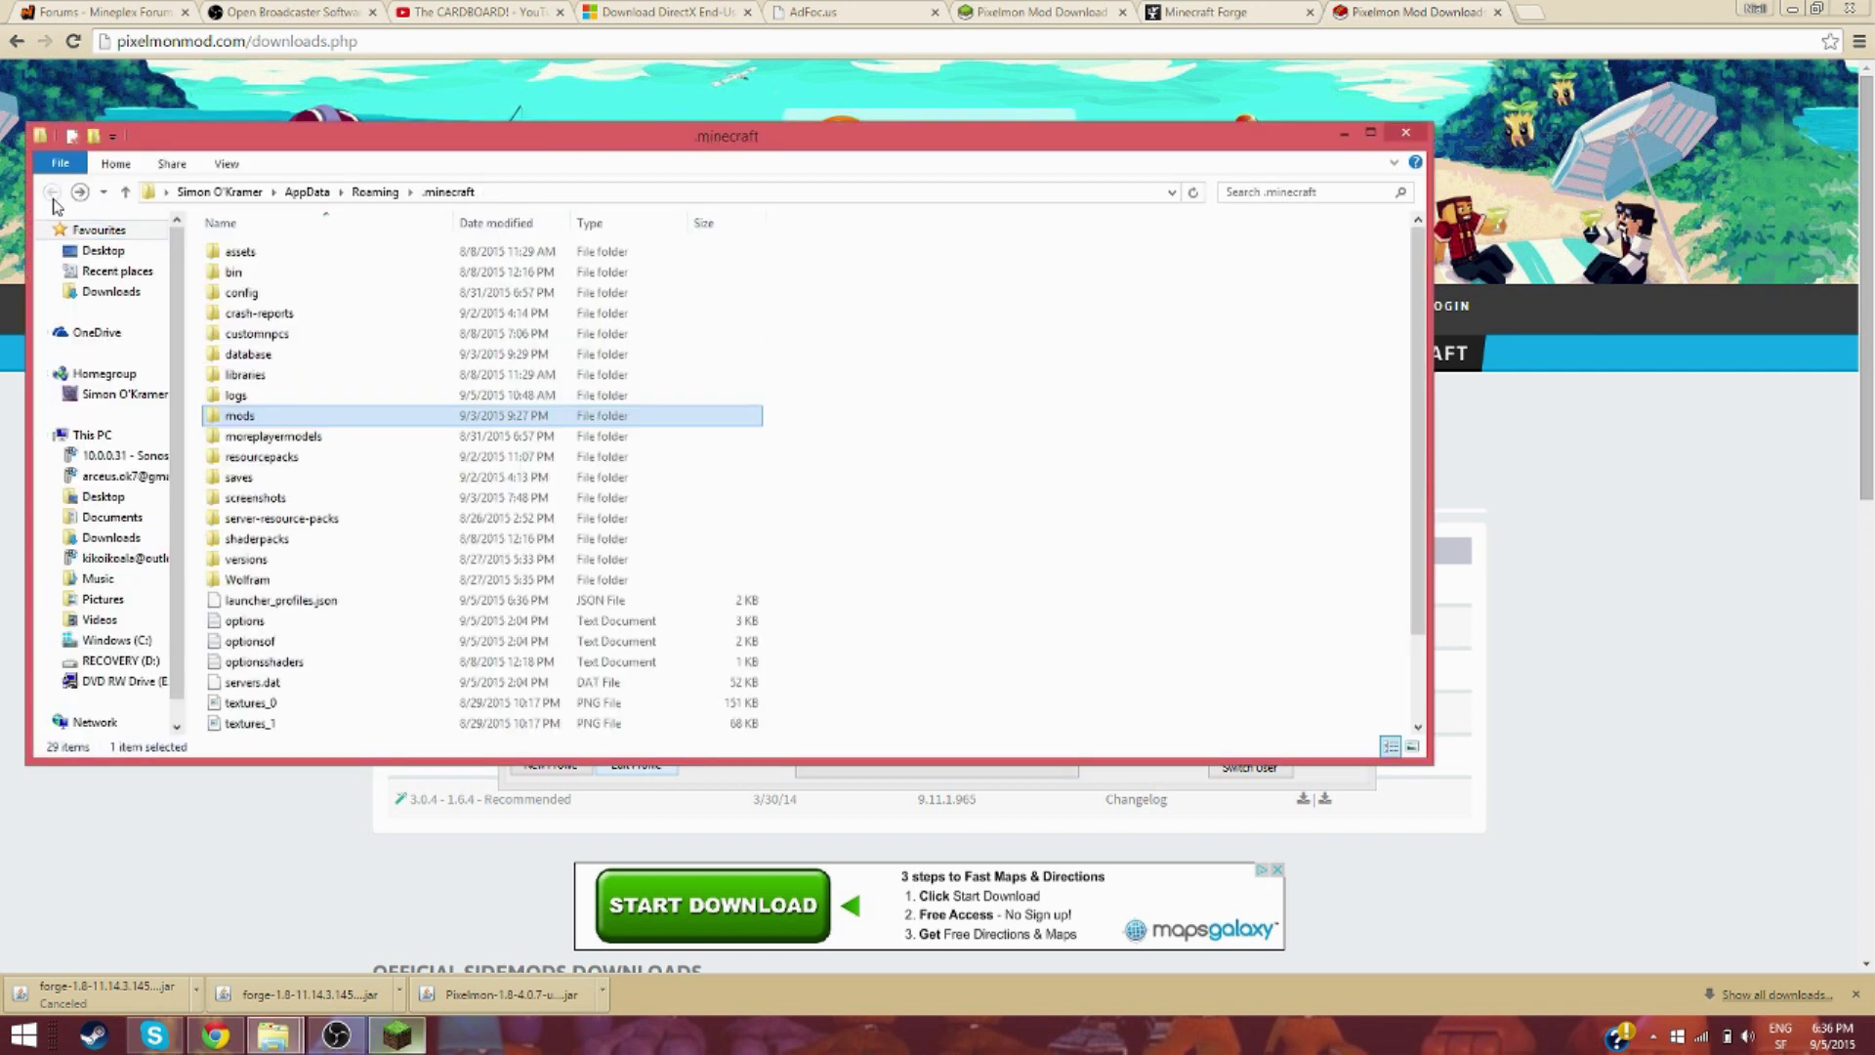
left_click(244, 420)
left_click(296, 426)
double_click(295, 422)
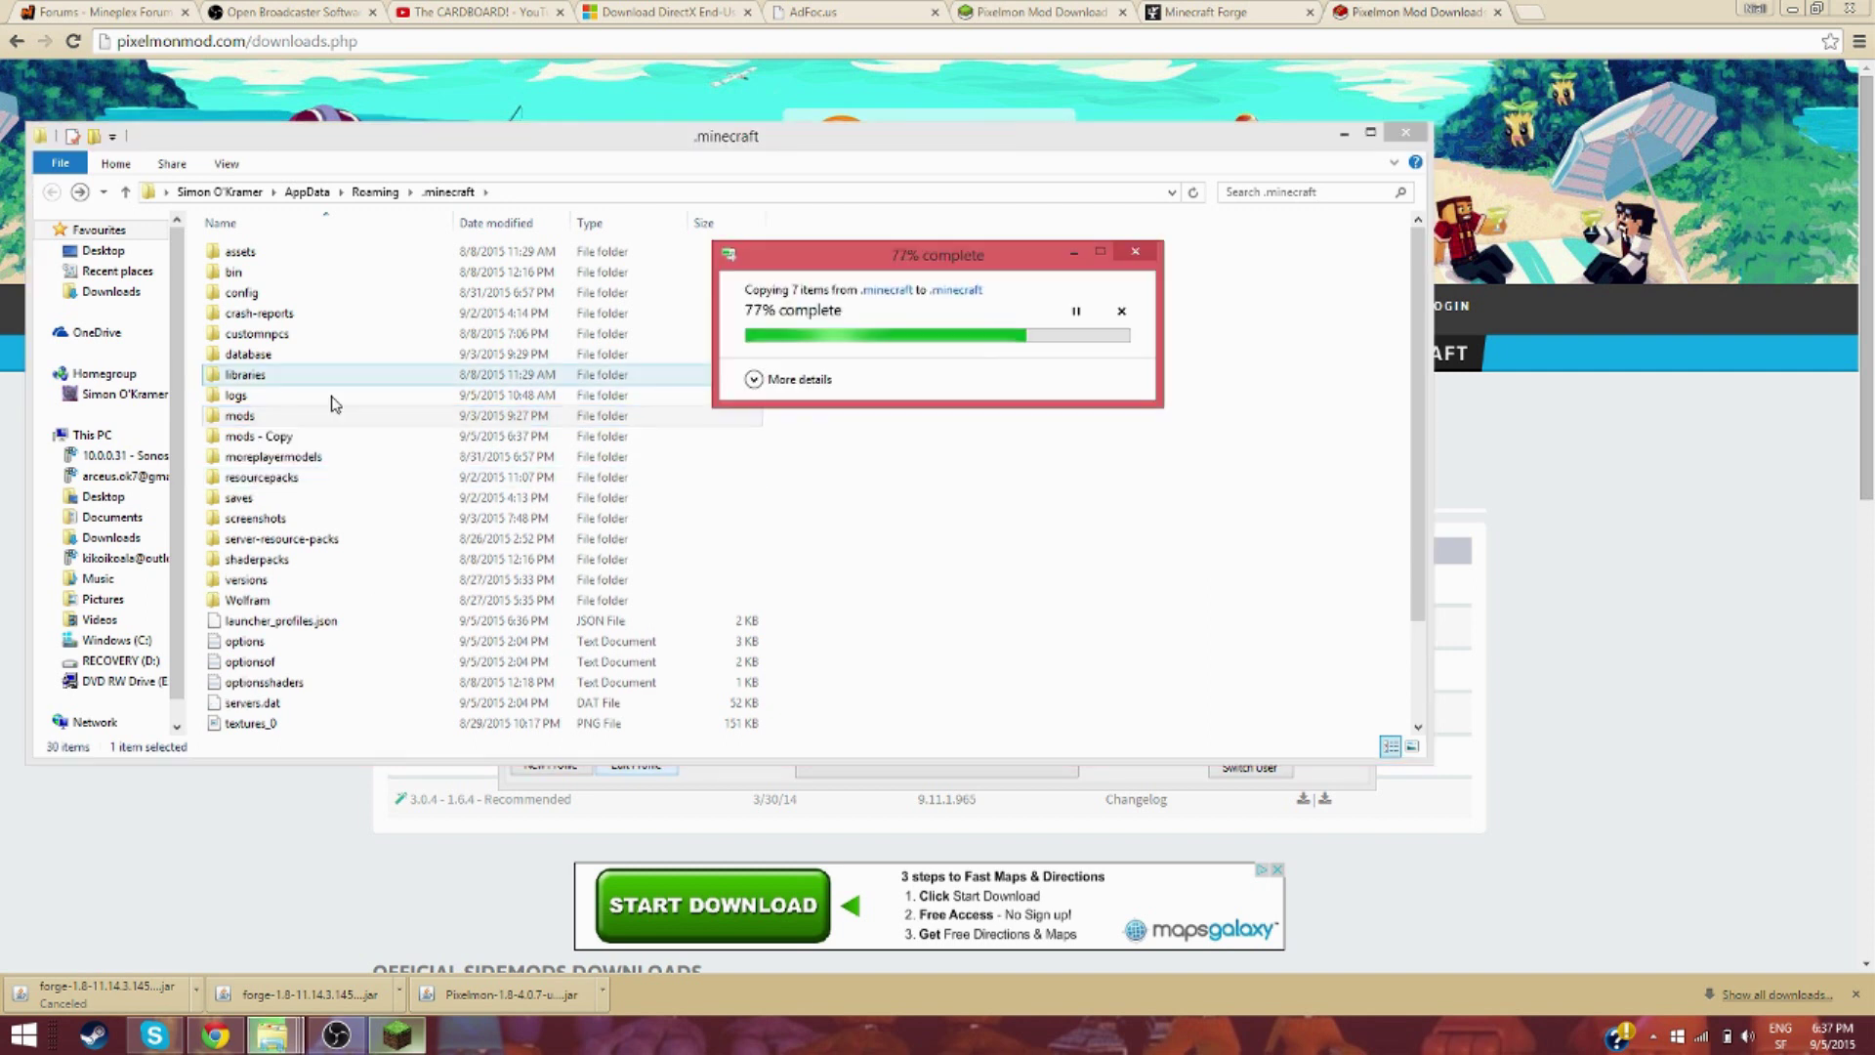
left_click(307, 431)
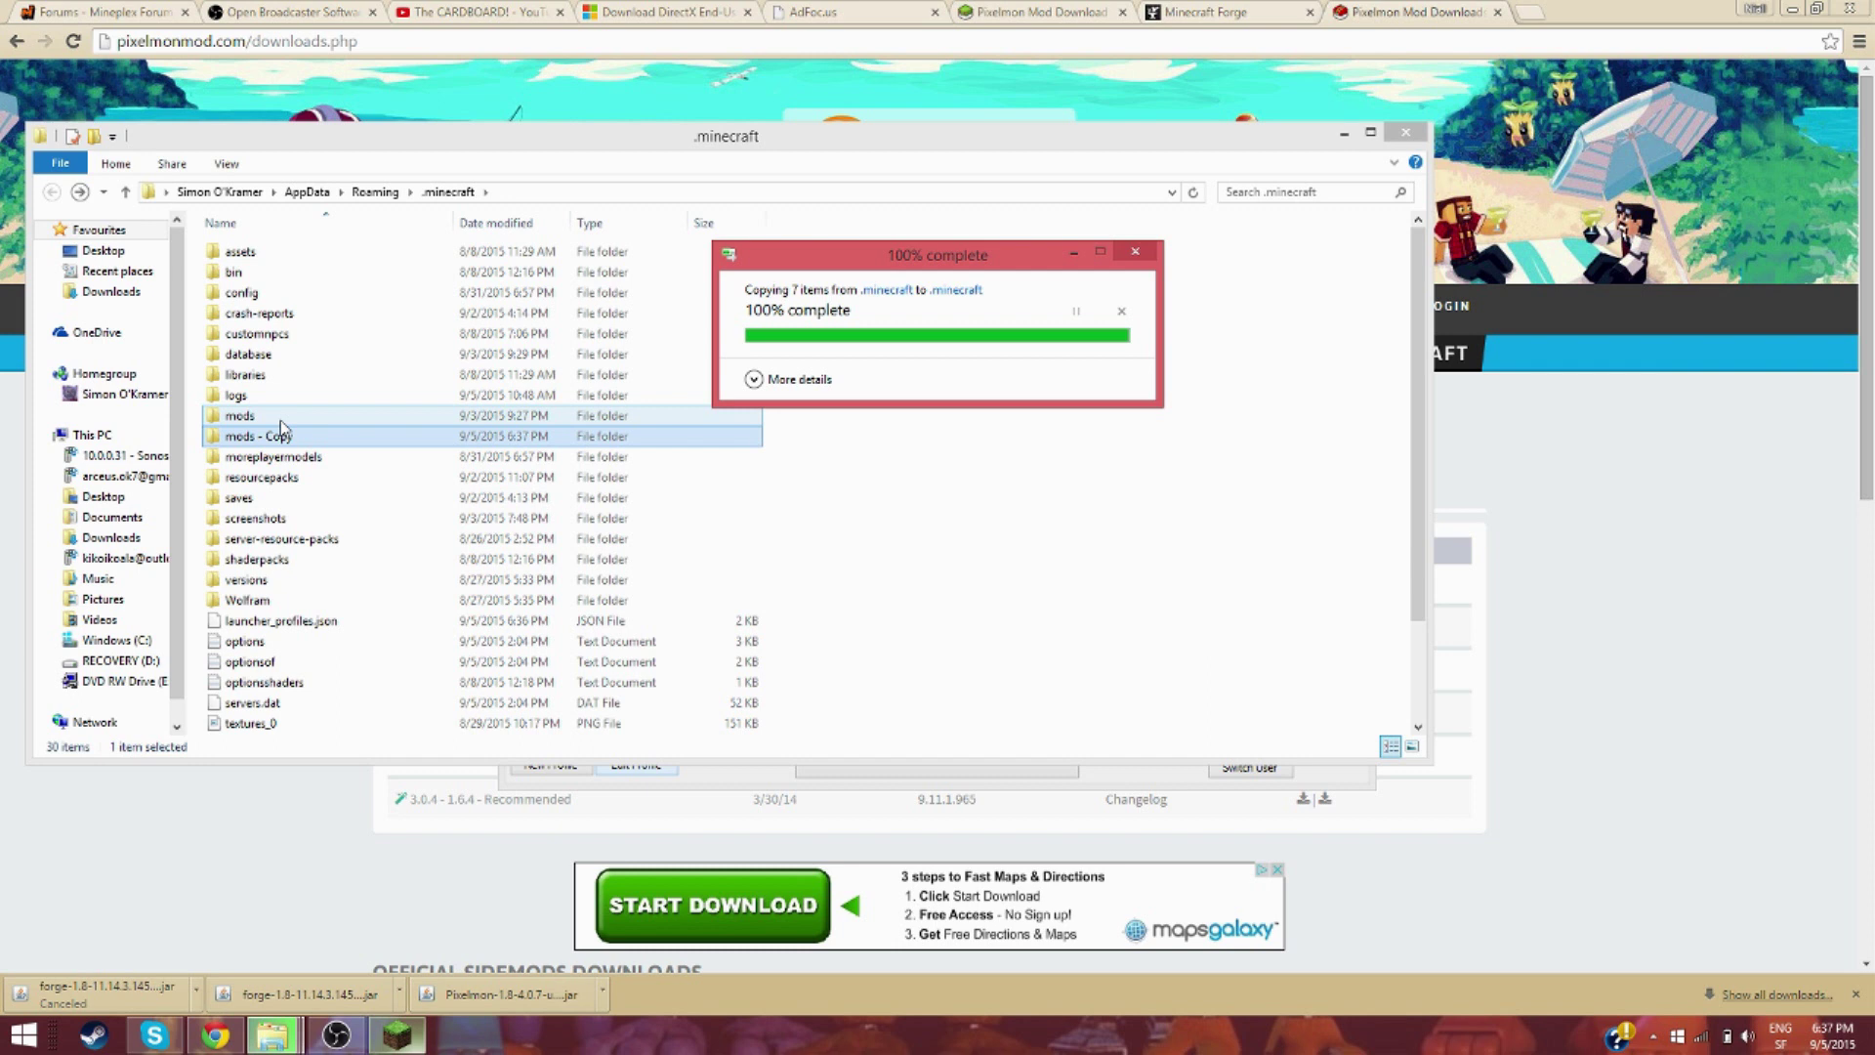
right_click(279, 420)
left_click(347, 833)
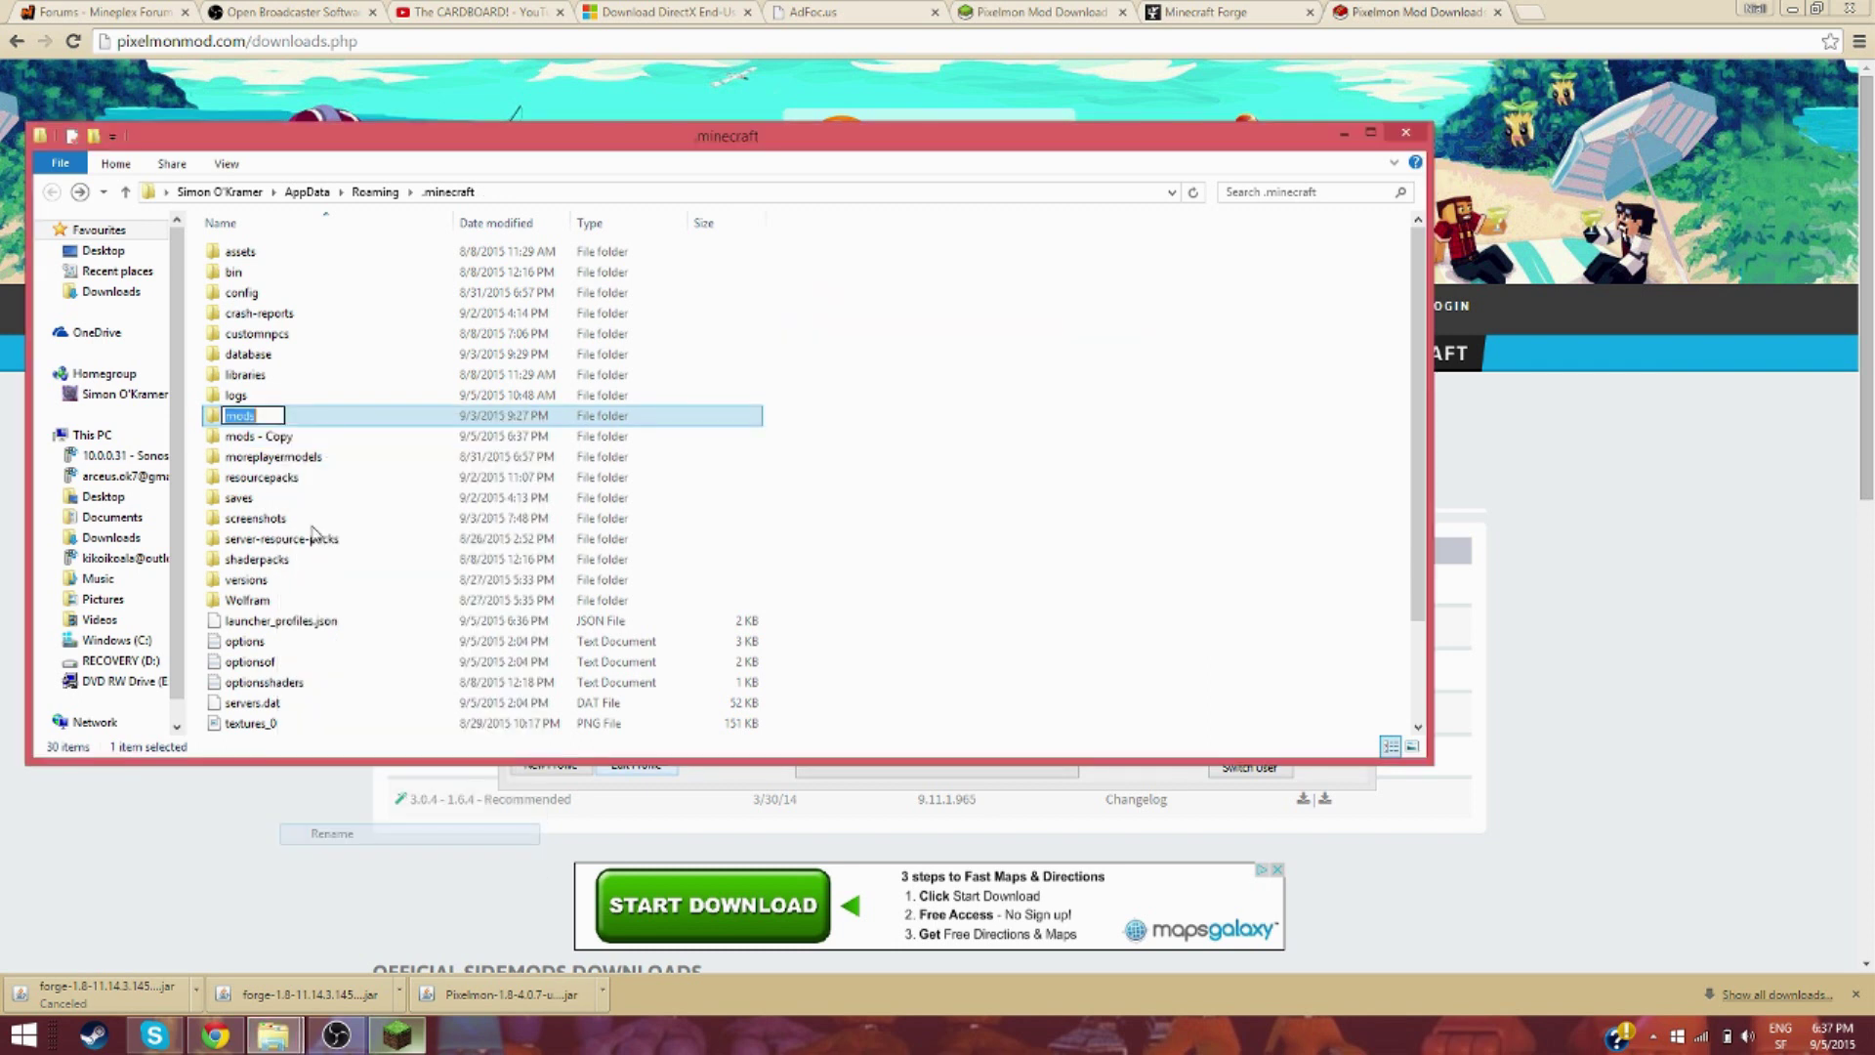
left_click(271, 415)
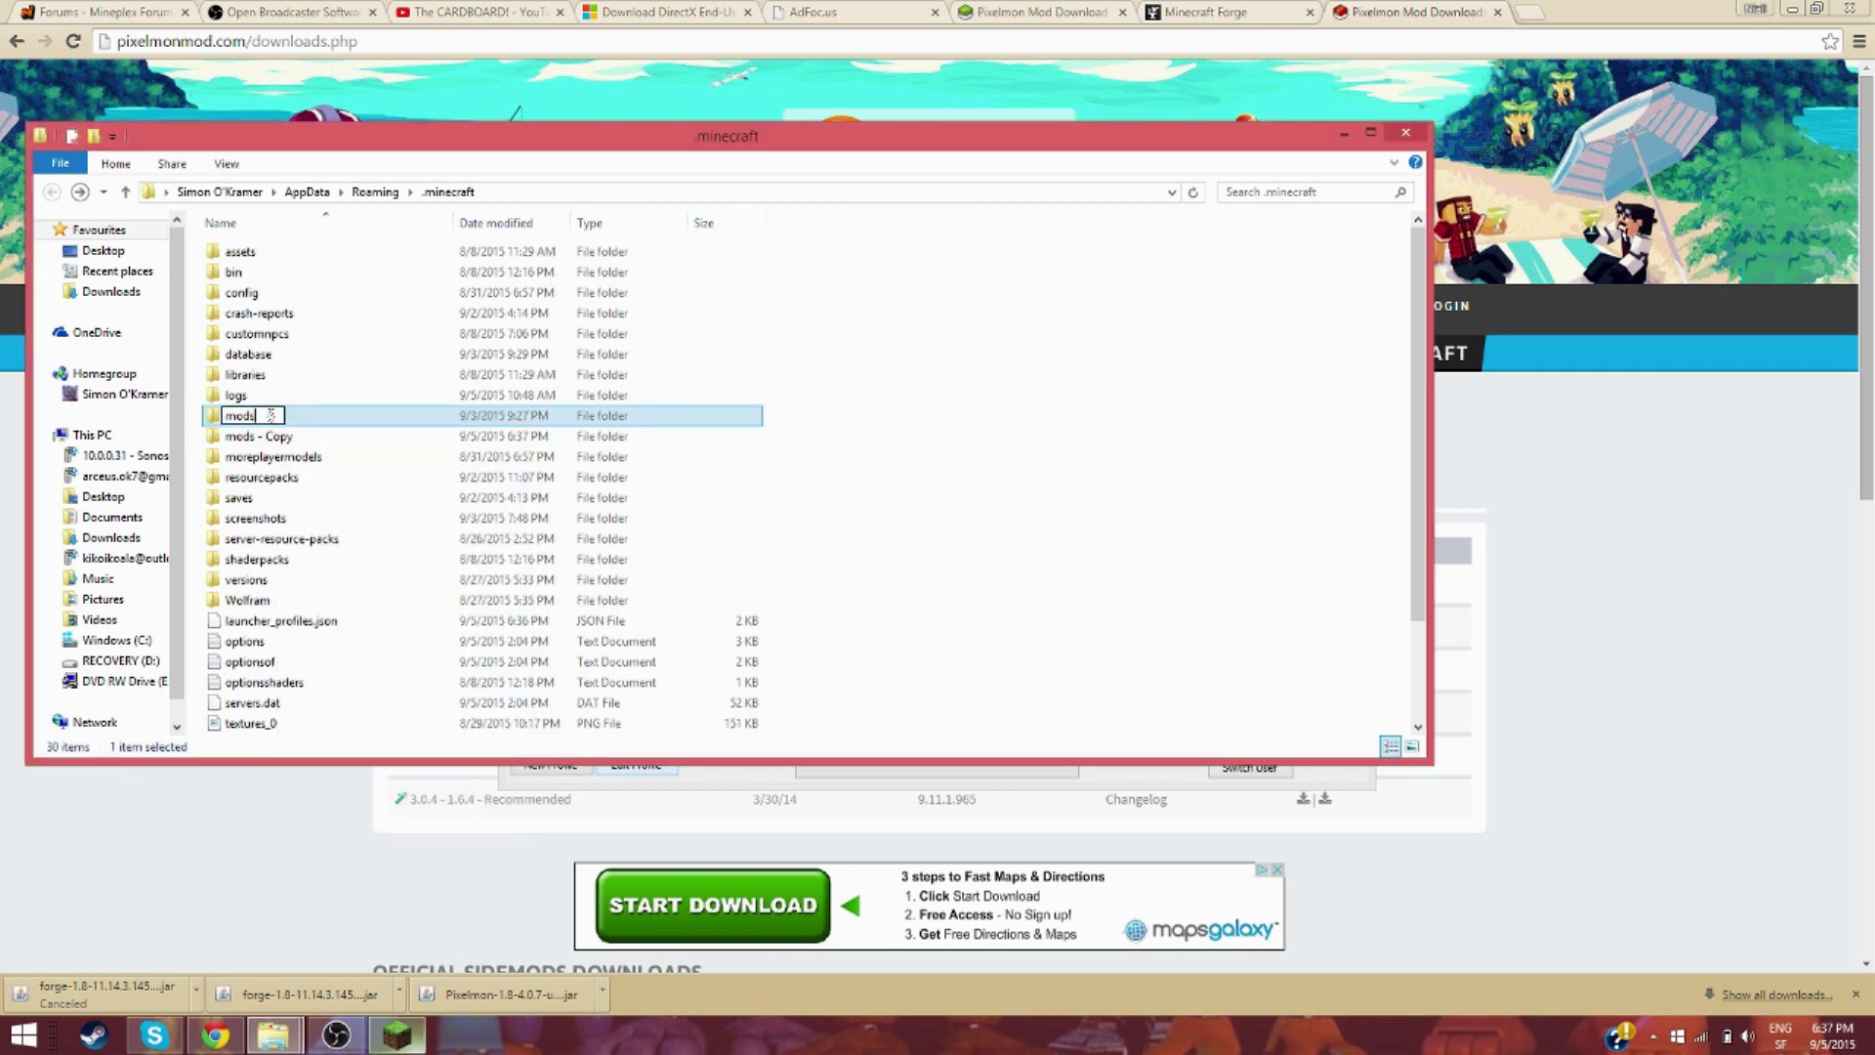
left_click(335, 415)
Delete all old mod files from the original mods folder and put the downloaded Pixelmon-1.8-4.0.7-universal jar in it.
double_click(335, 418)
left_click_drag(335, 418, 303, 259)
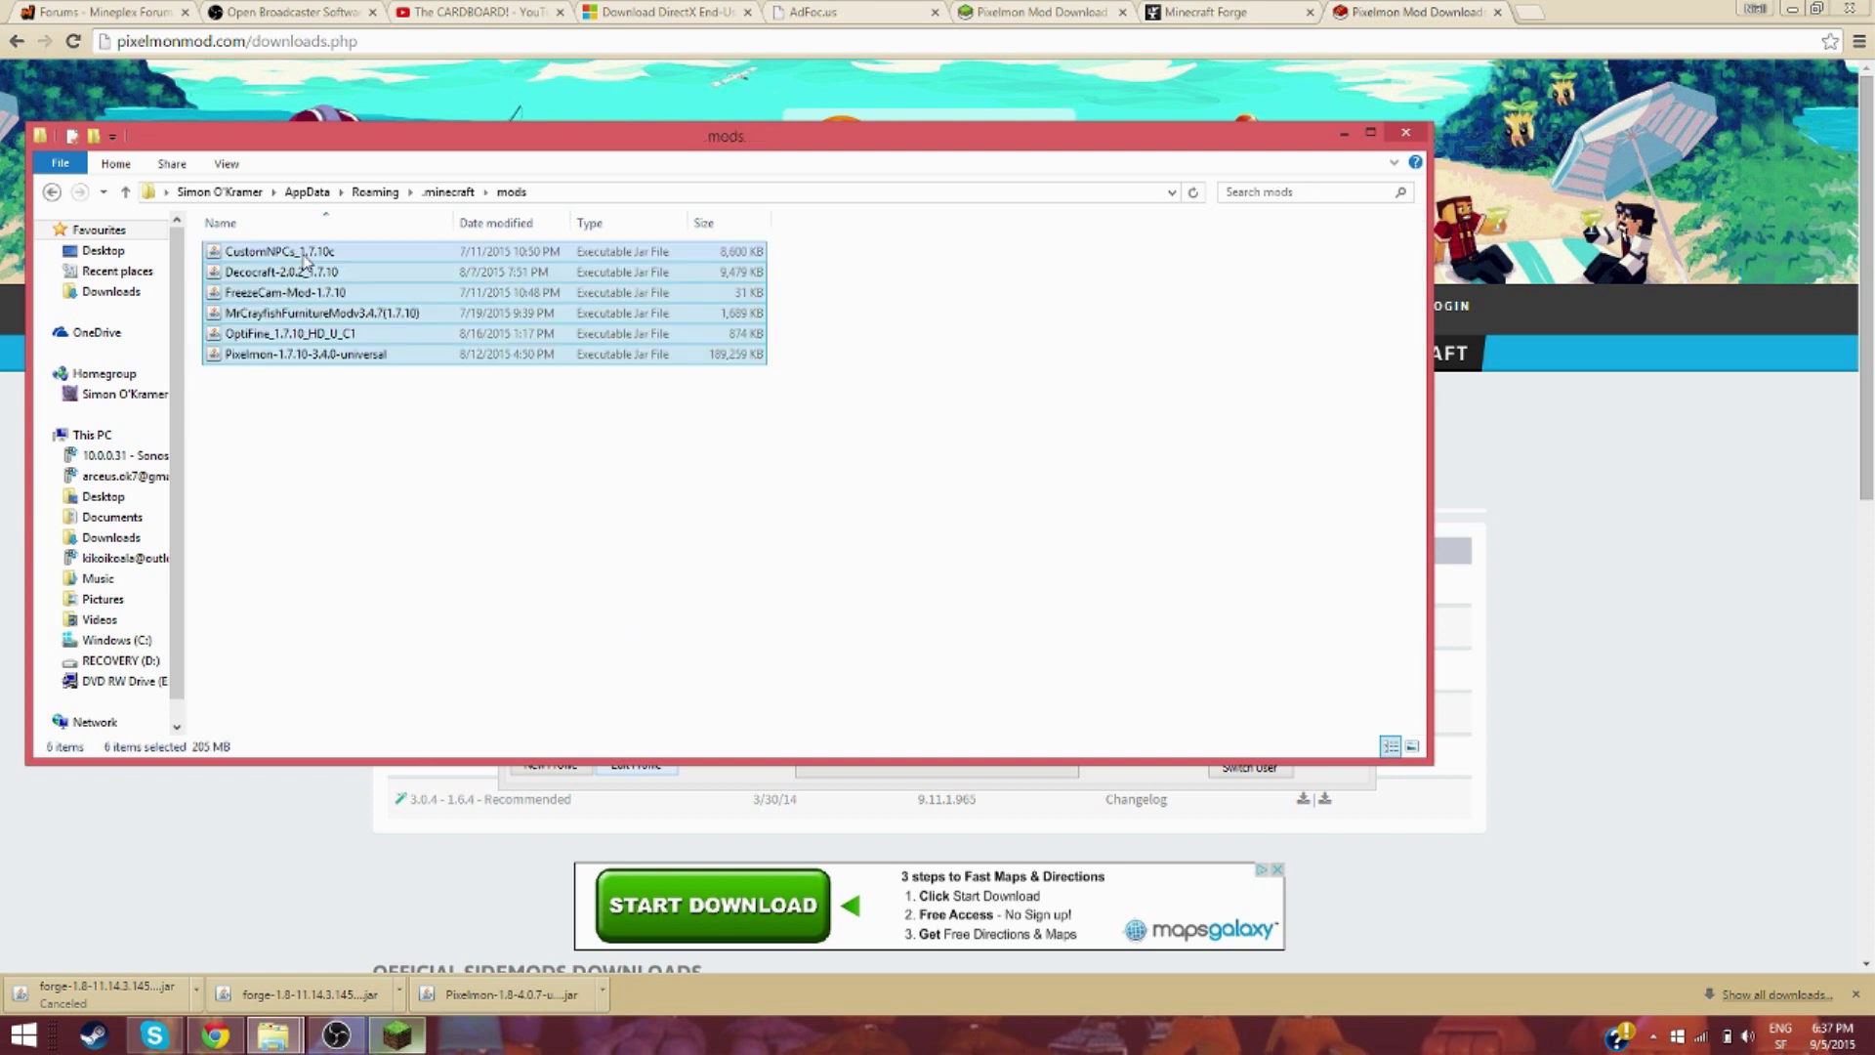
key("Delete")
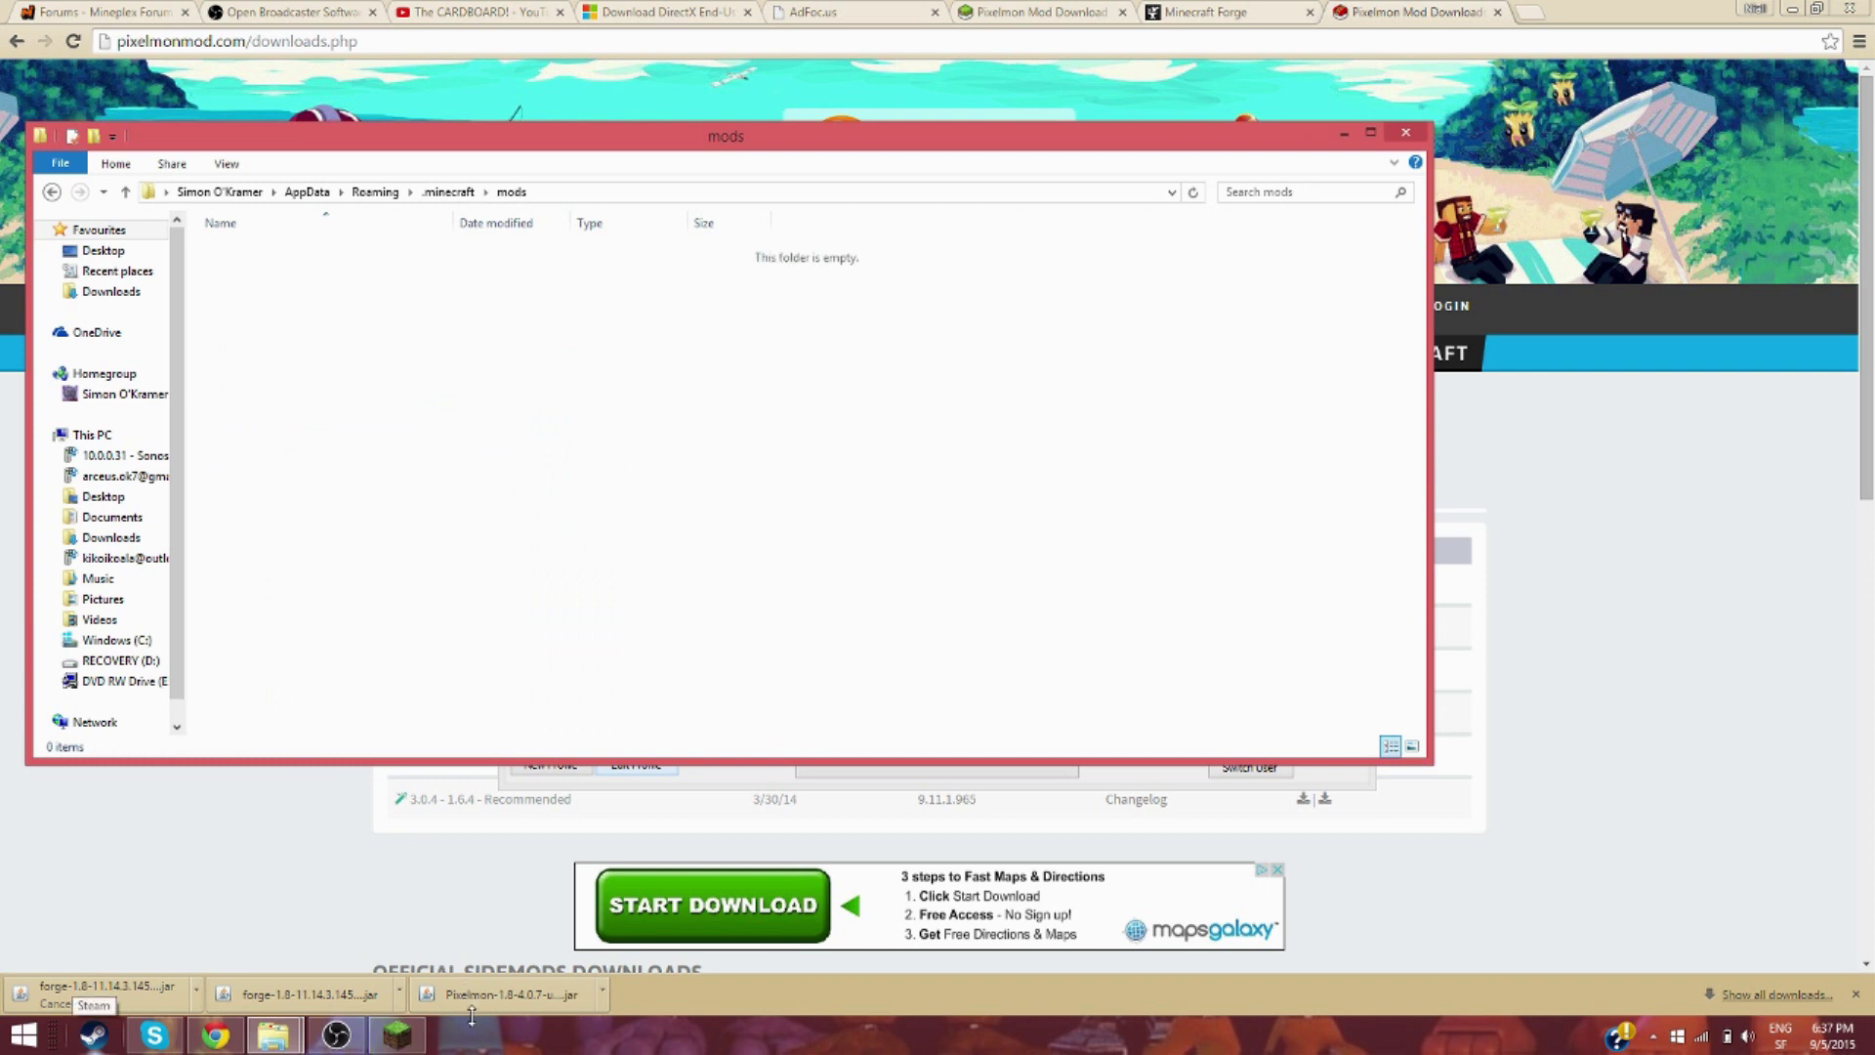
left_click_drag(476, 1010, 389, 315)
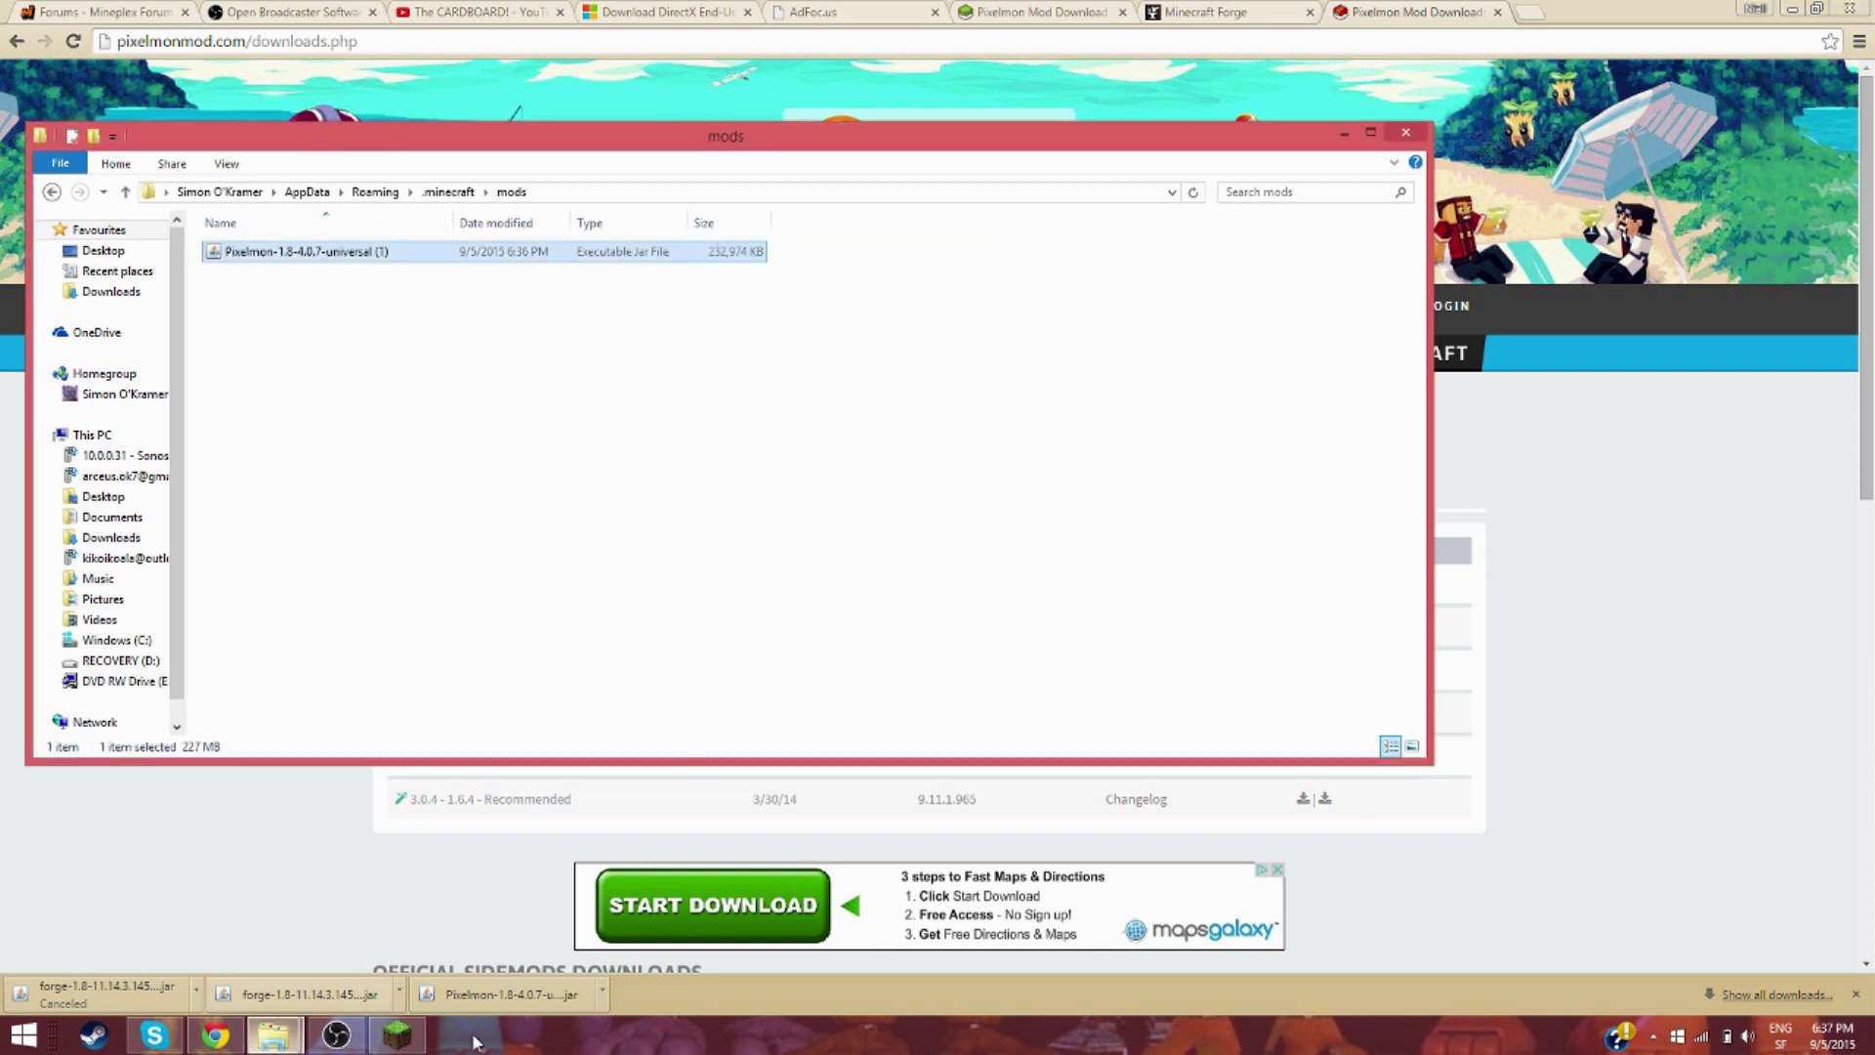
Switch to the Minecraft launcher, save the Pixelmon 2.0 profile and launch the game with it.
left_click(397, 1034)
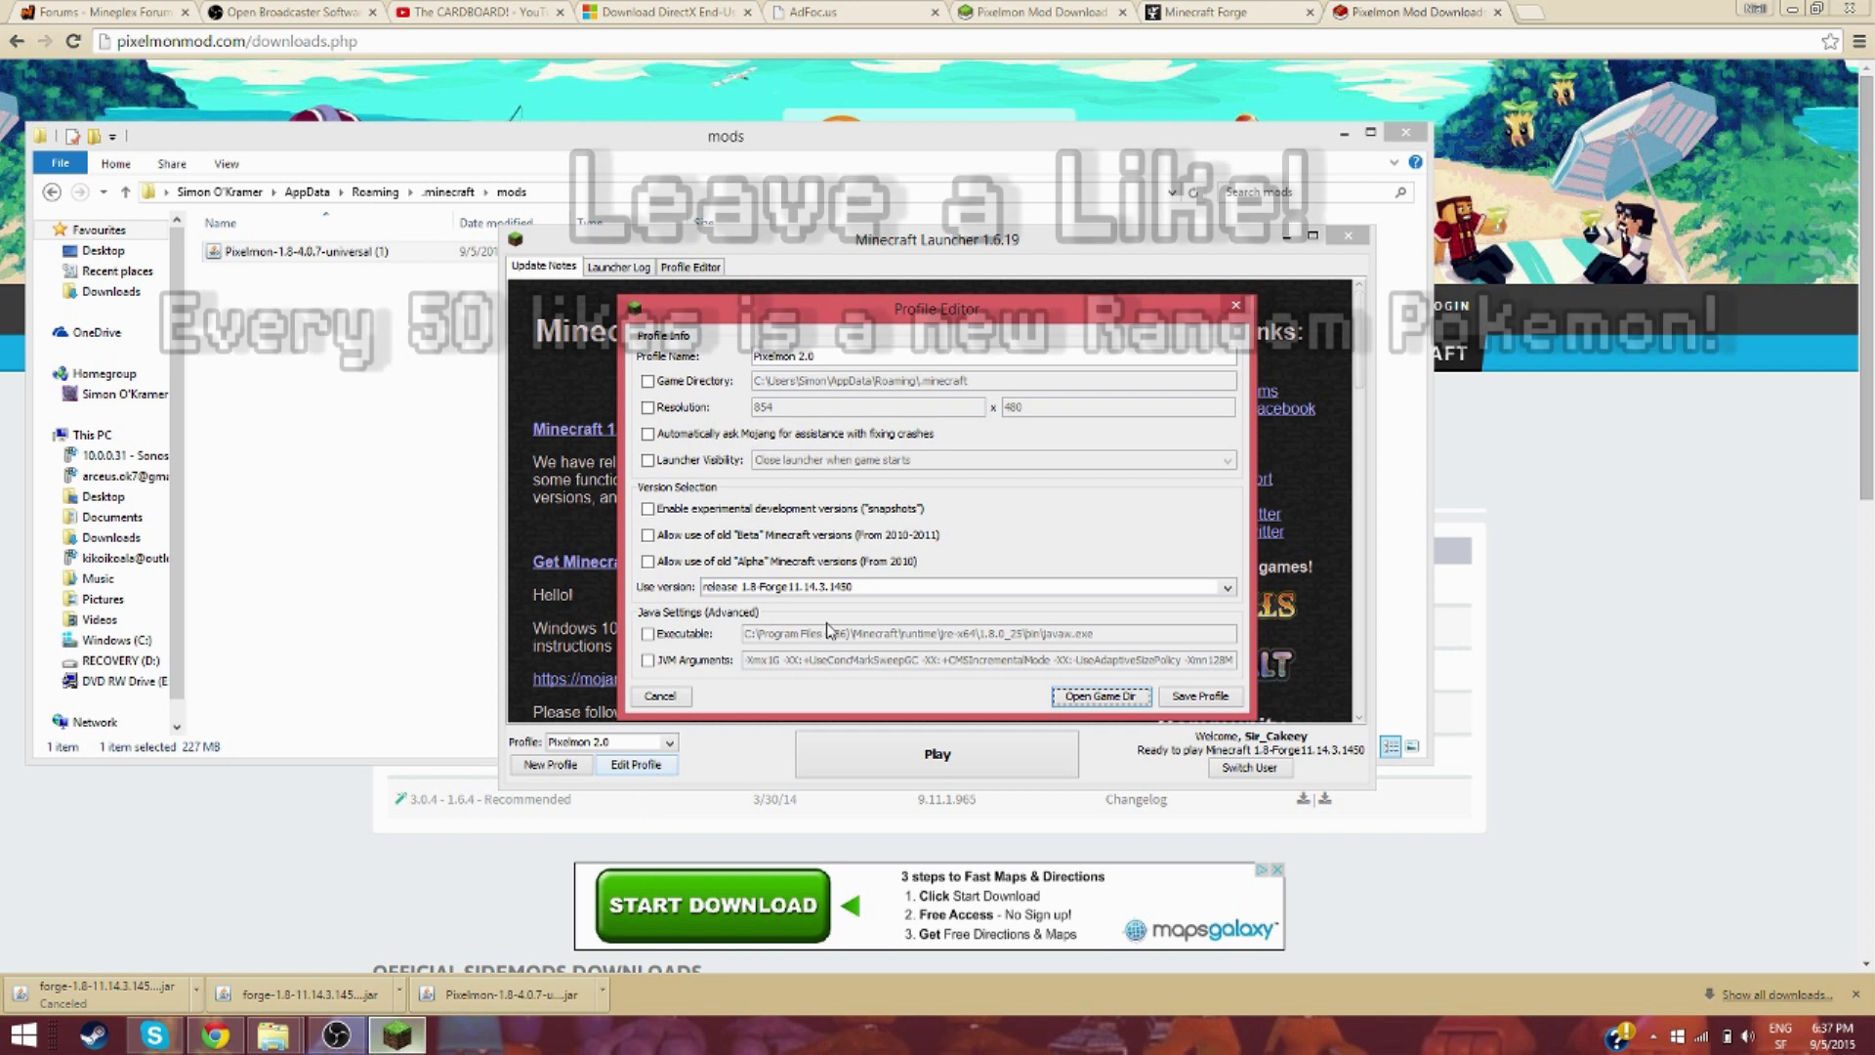
left_click(1227, 700)
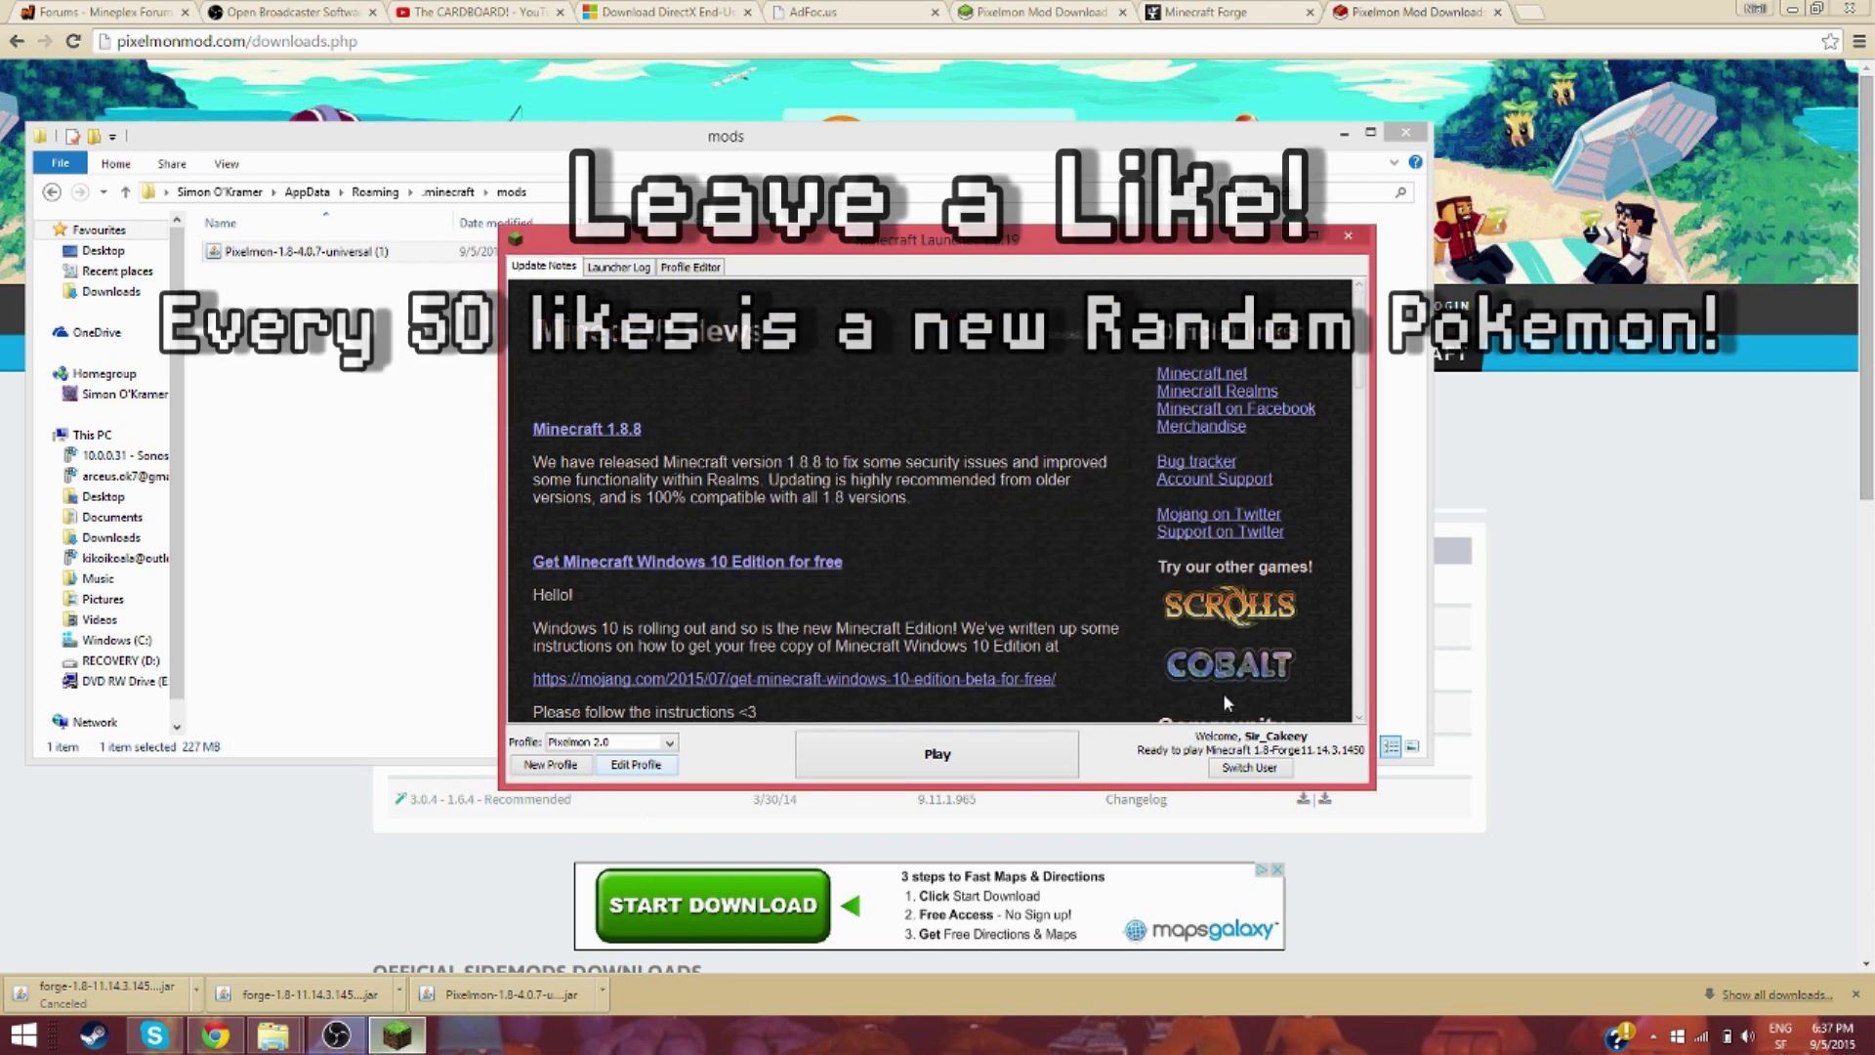
left_click(996, 771)
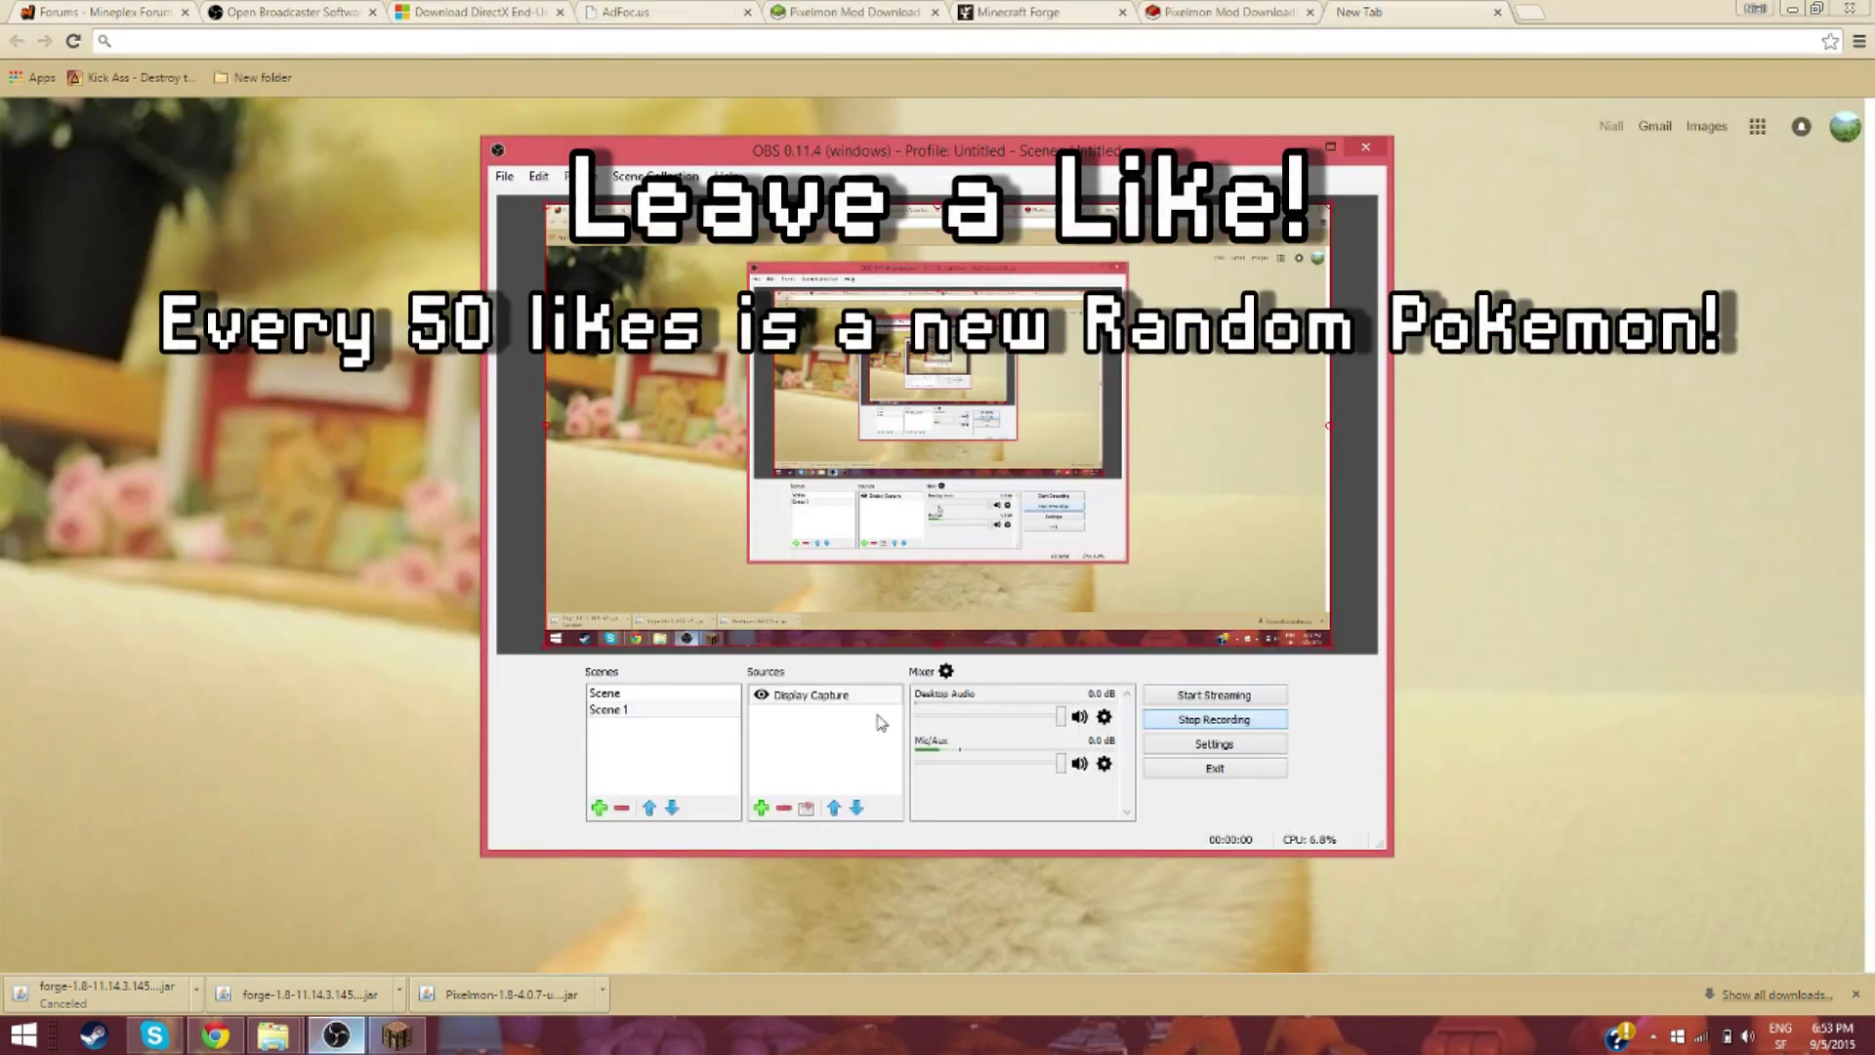
Switch to the Minecraft game, maximize its window and check the Pixelmon entry in the mod list.
left_click(449, 720)
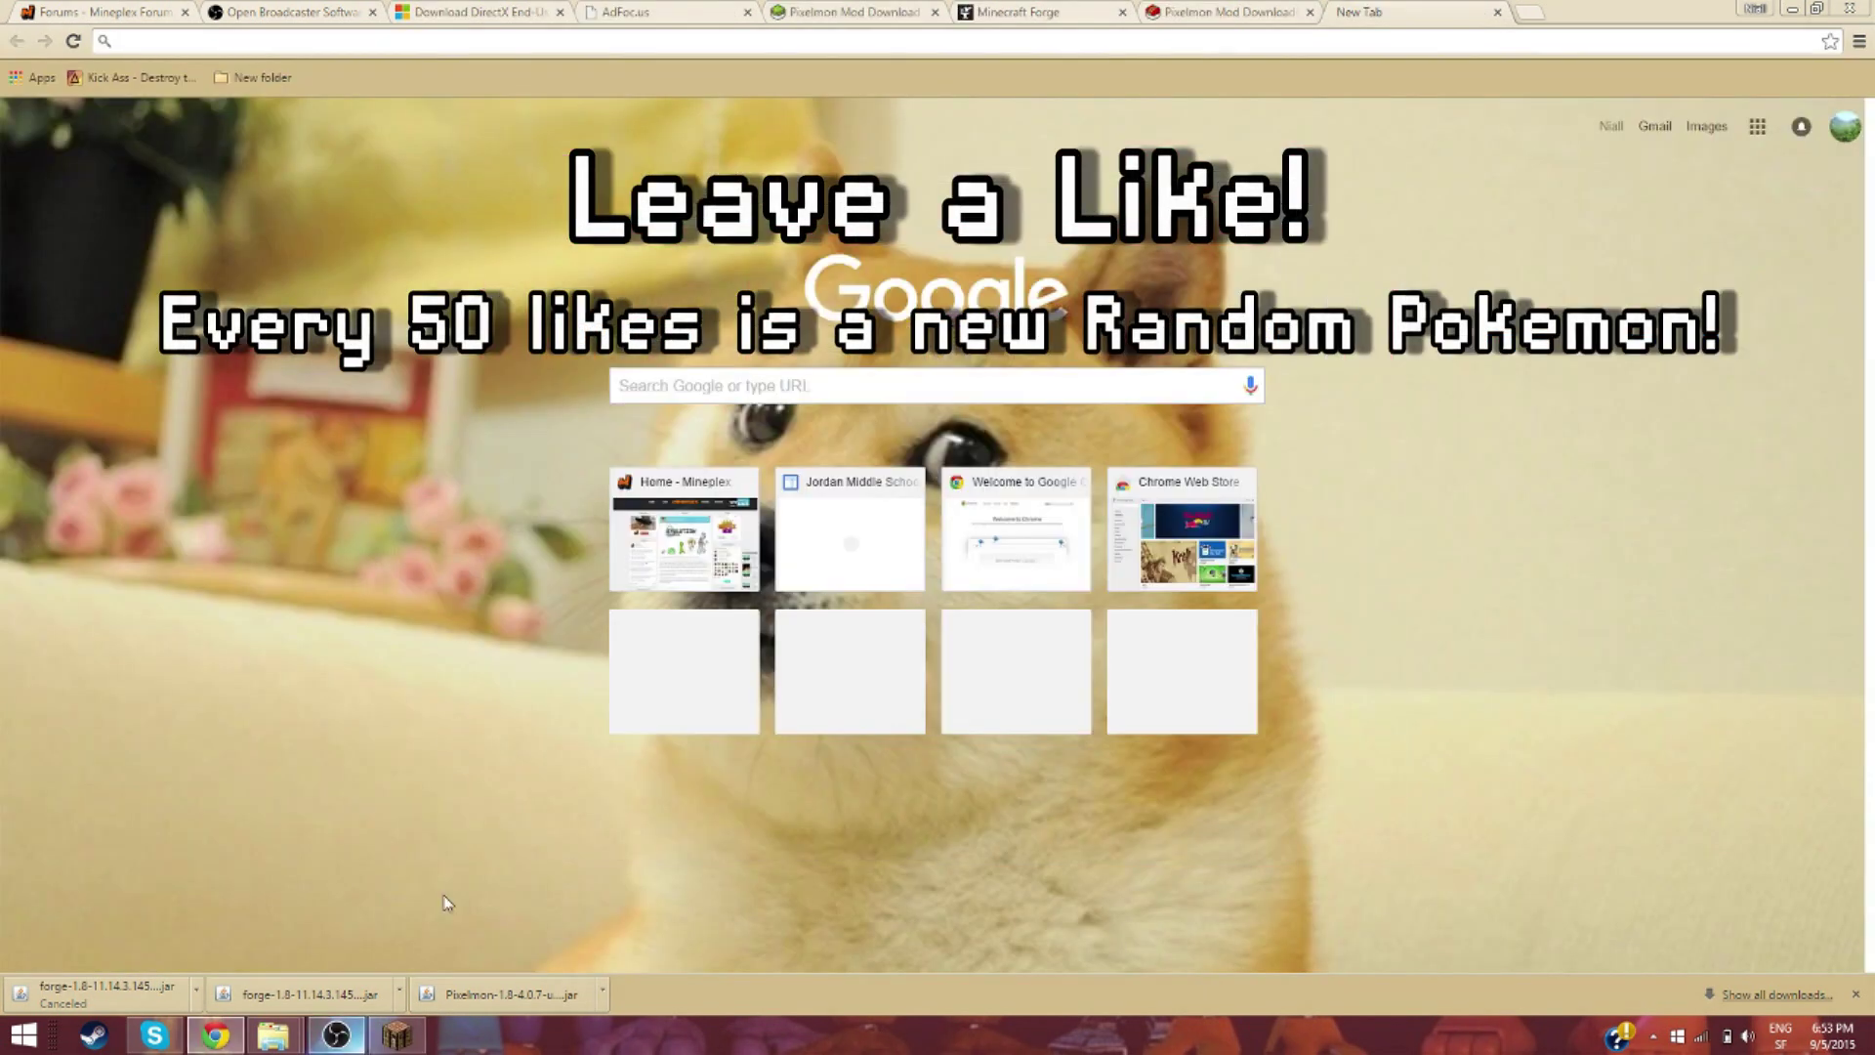
left_click(417, 1036)
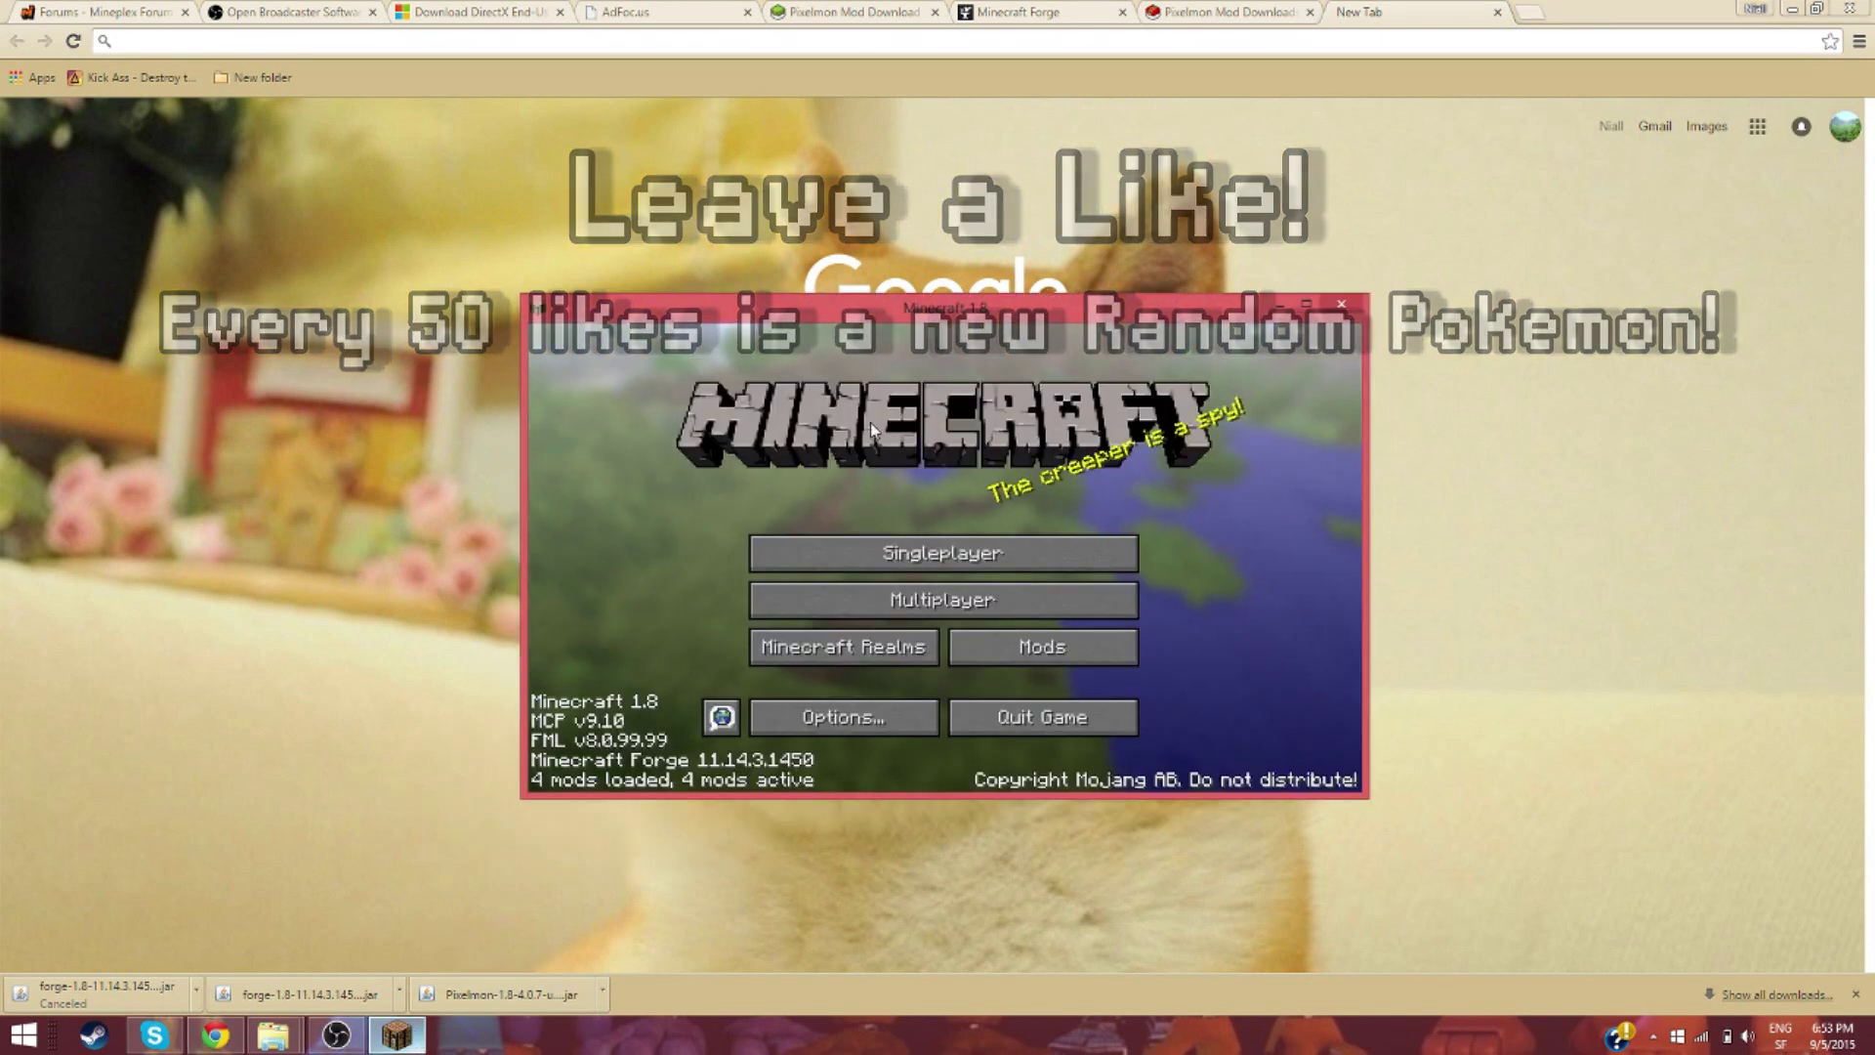
left_click(1304, 305)
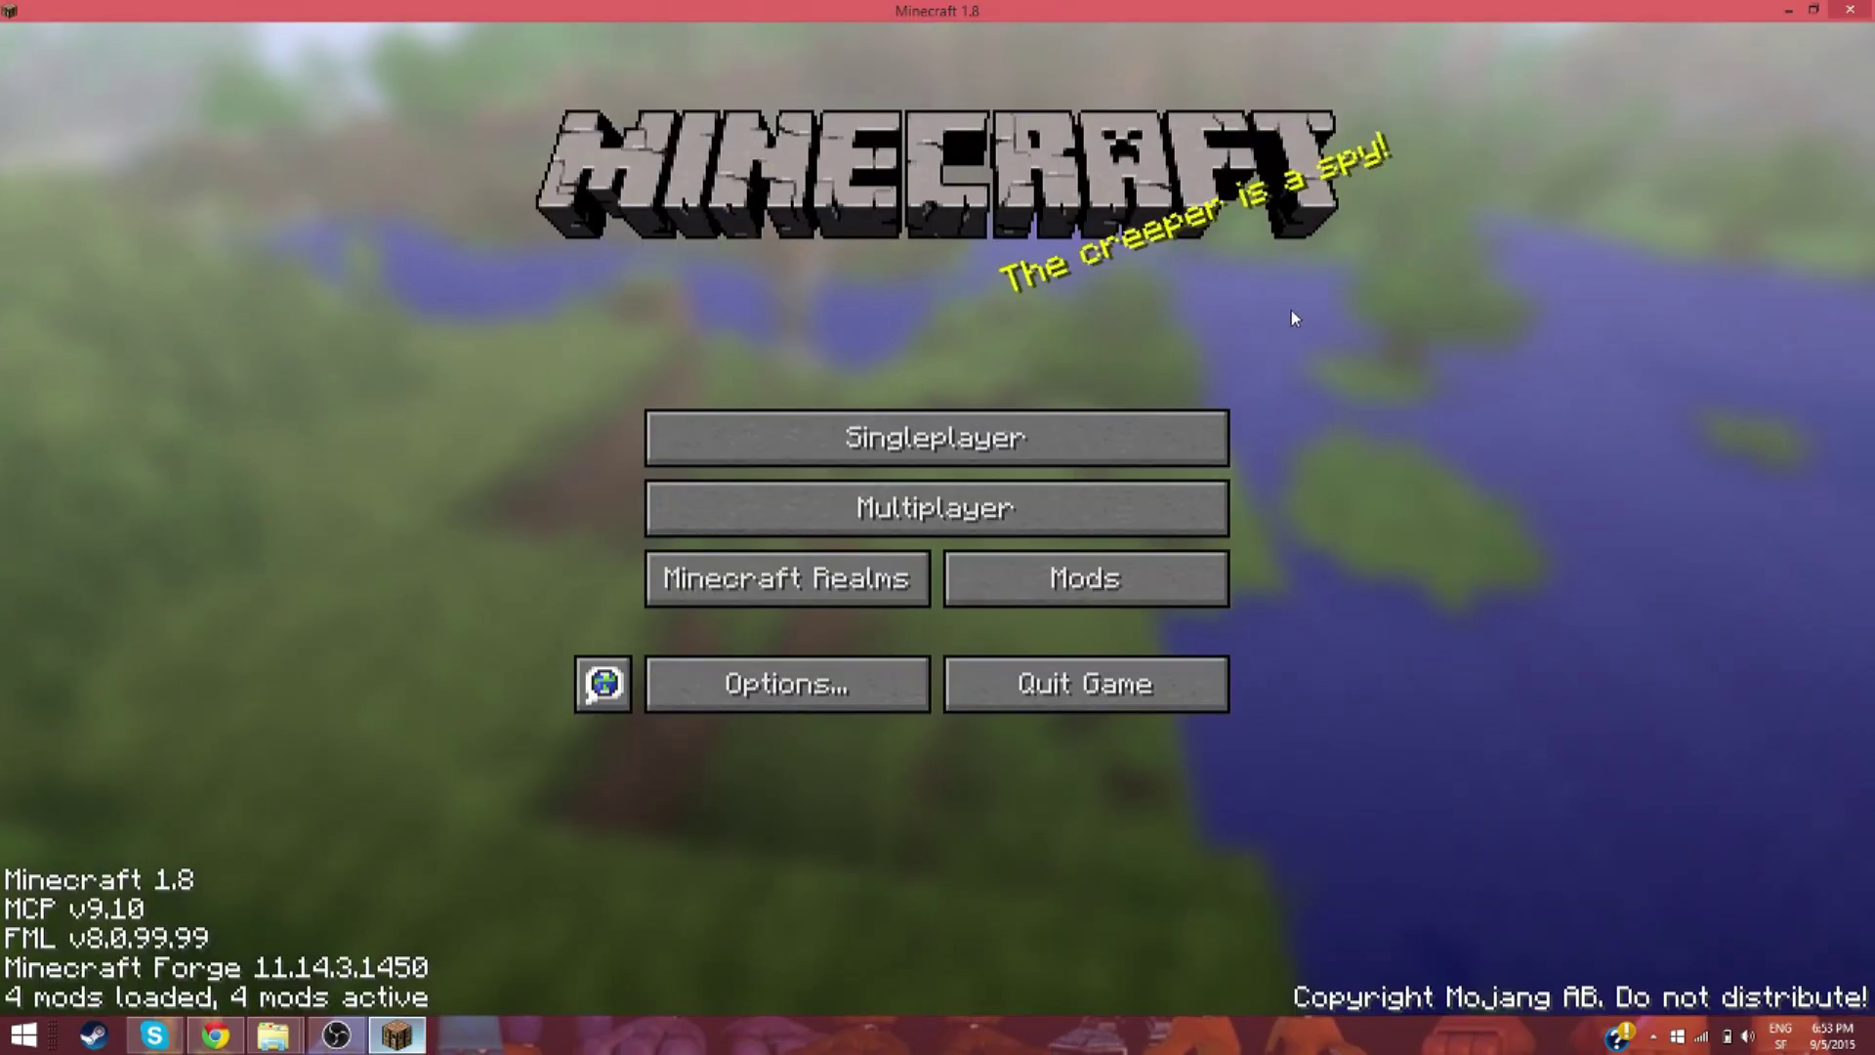
left_click(1051, 586)
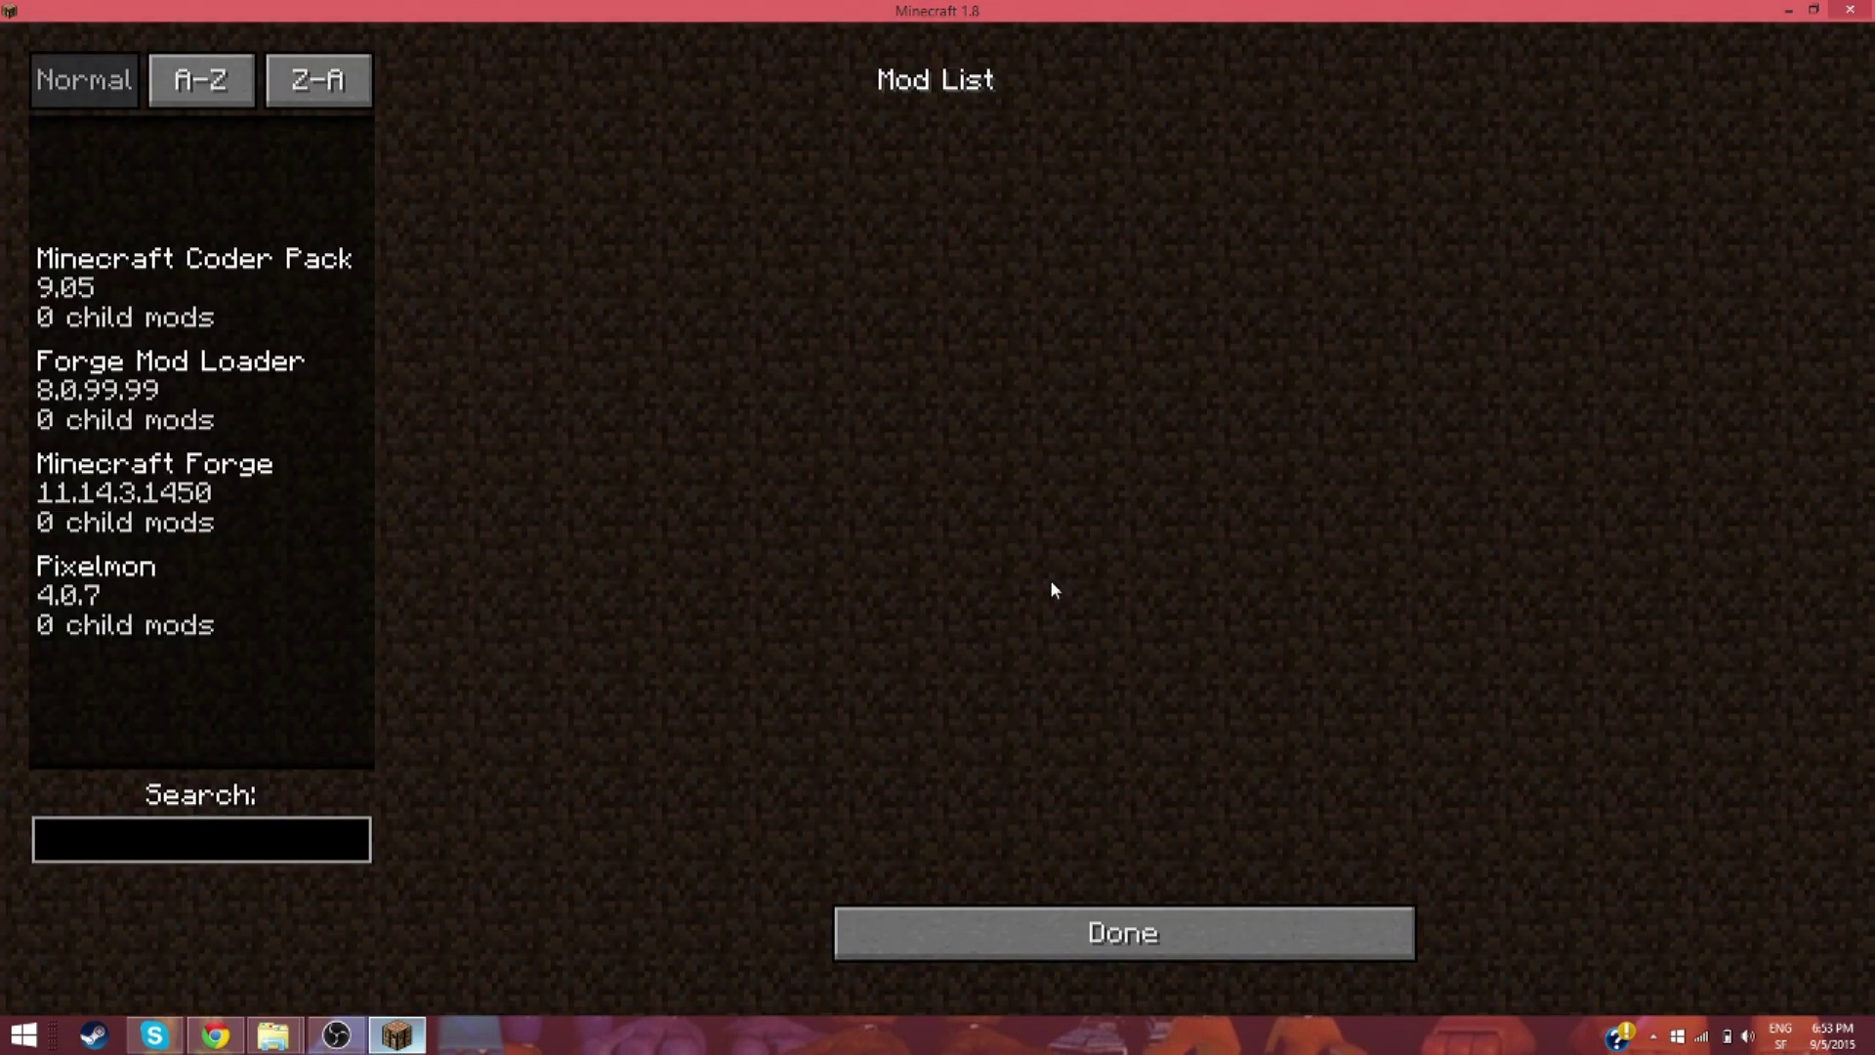
left_click(99, 589)
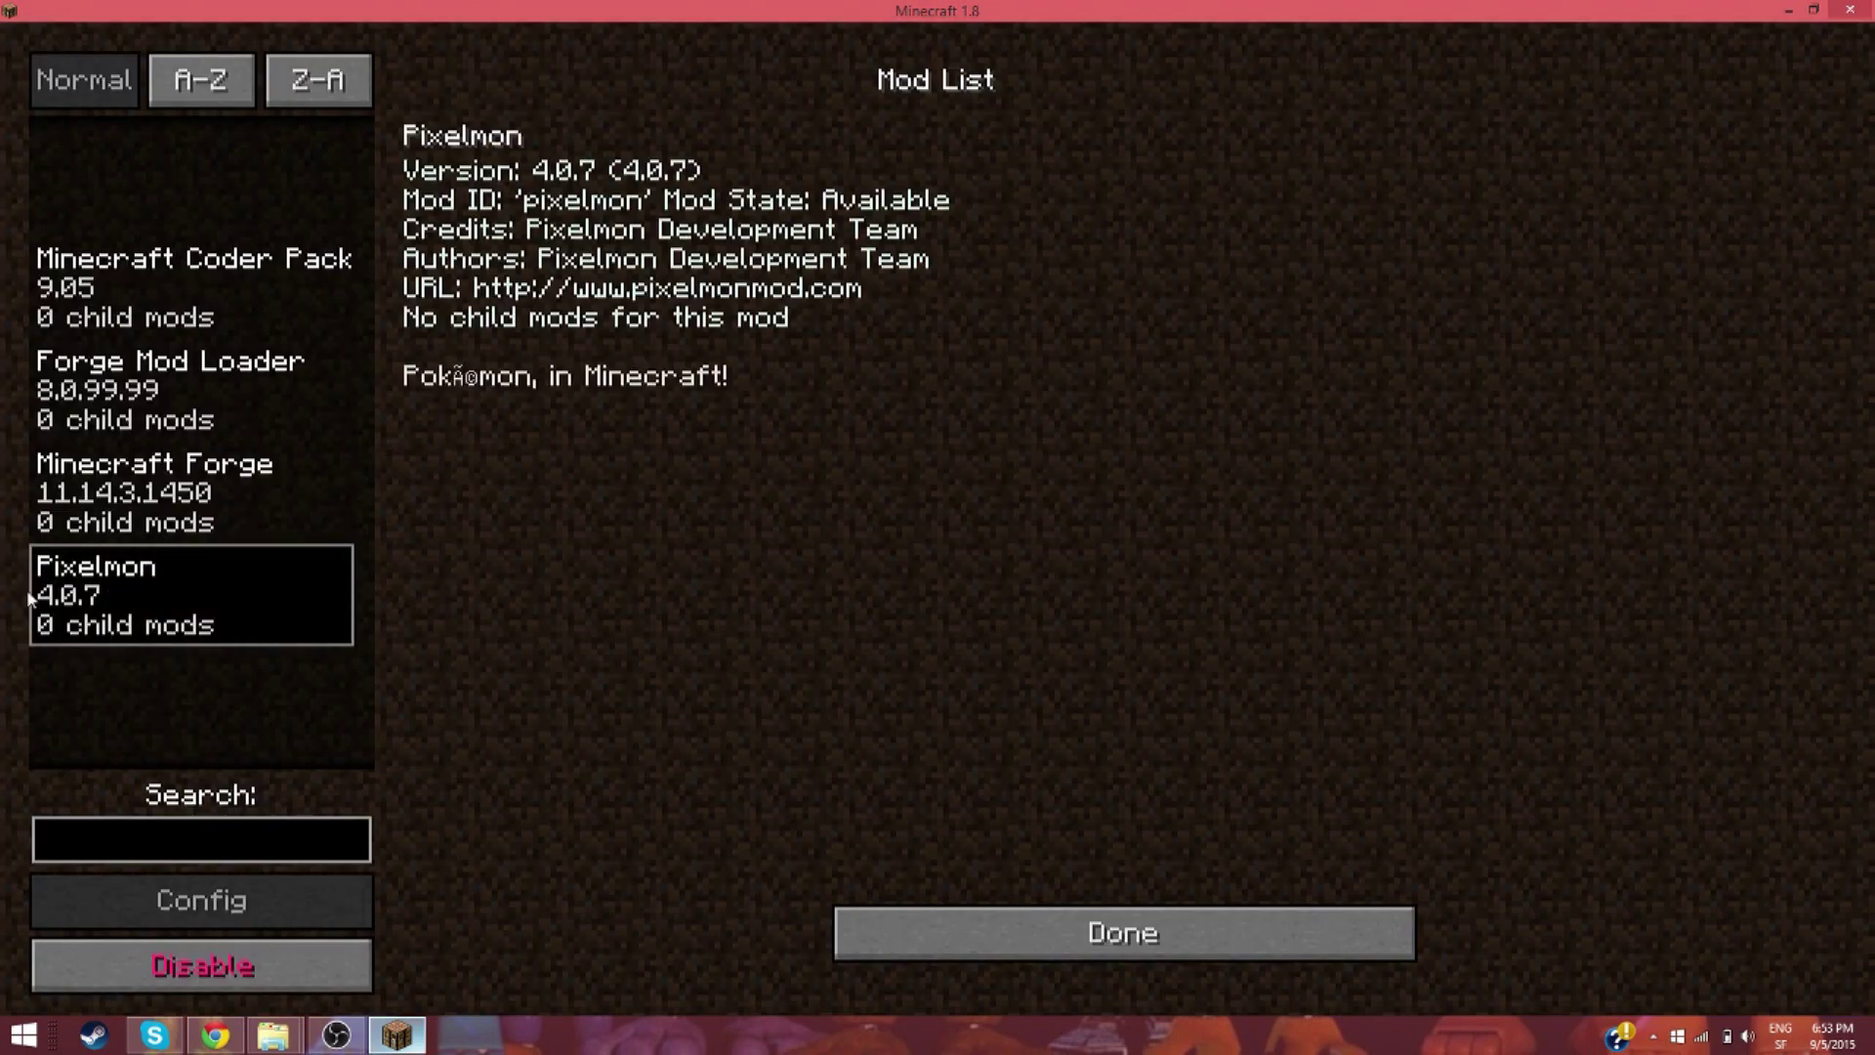
left_click(1024, 928)
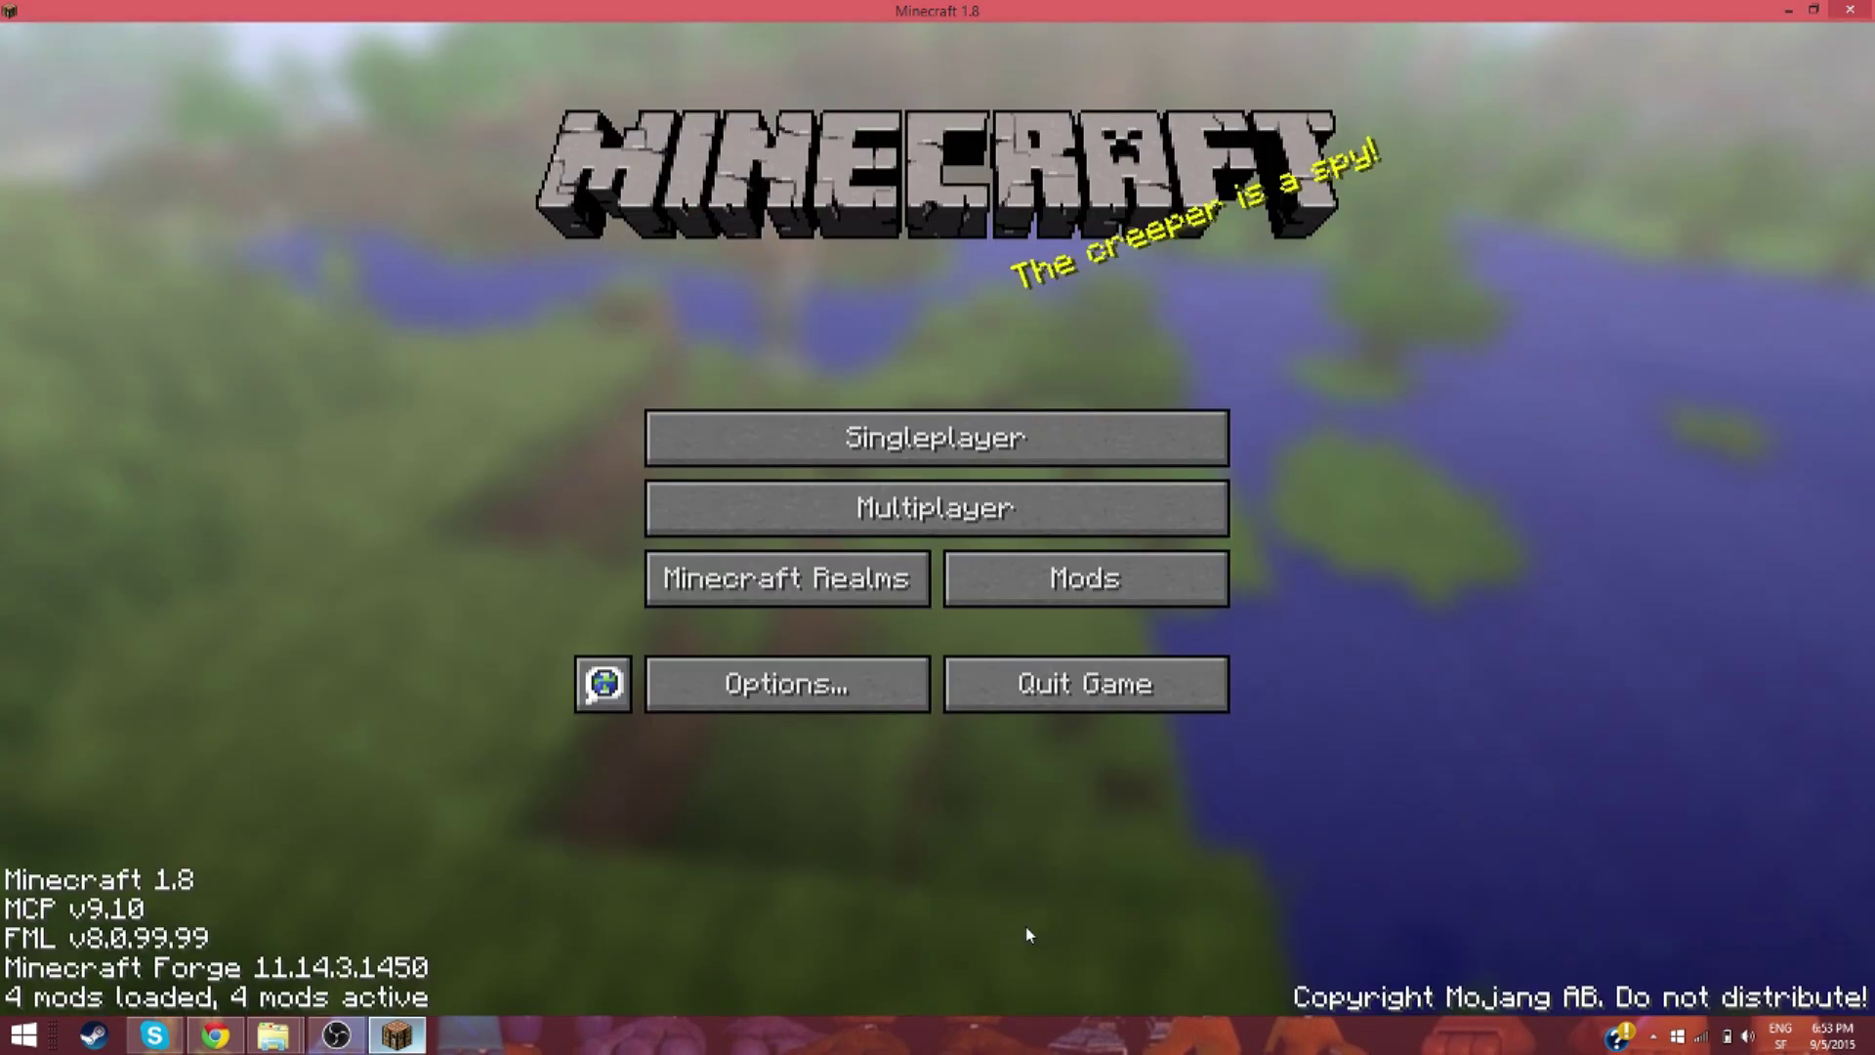
Check the multiplayer server list briefly, go back to the title screen and begin setting up a new singleplayer world.
left_click(920, 525)
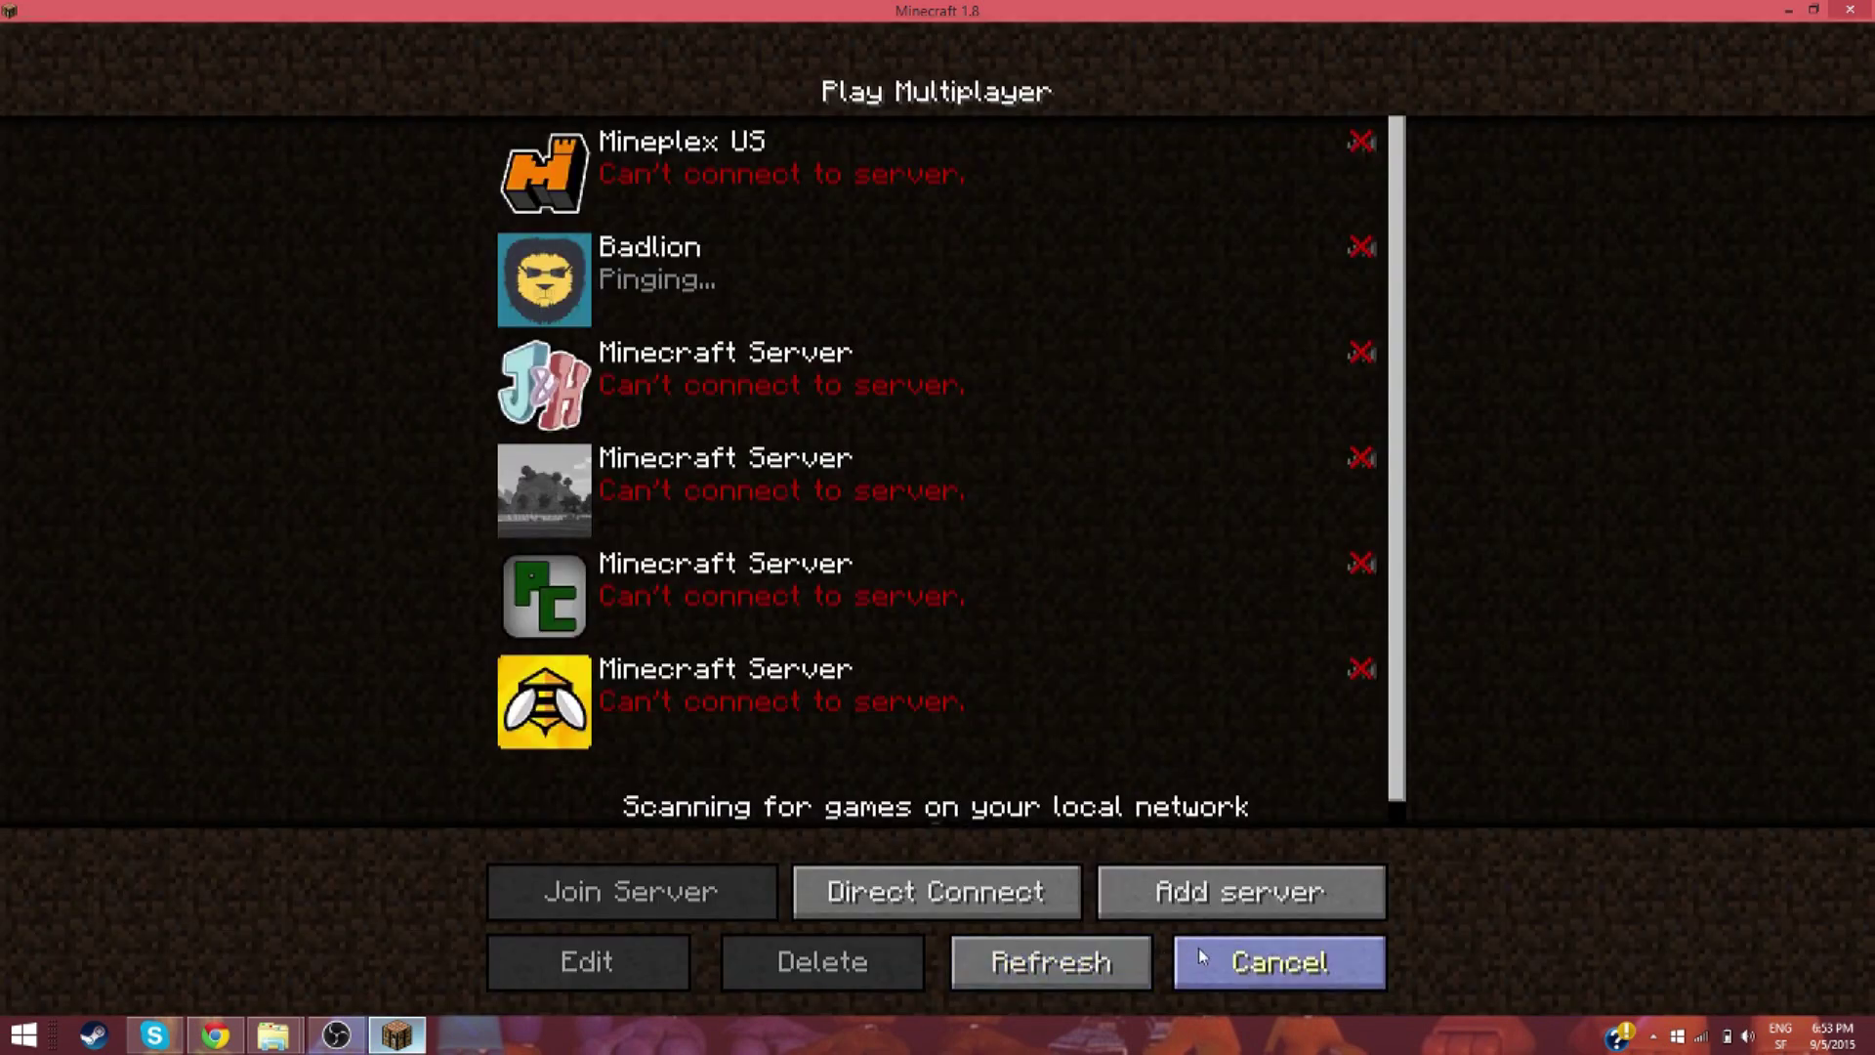
left_click(1198, 947)
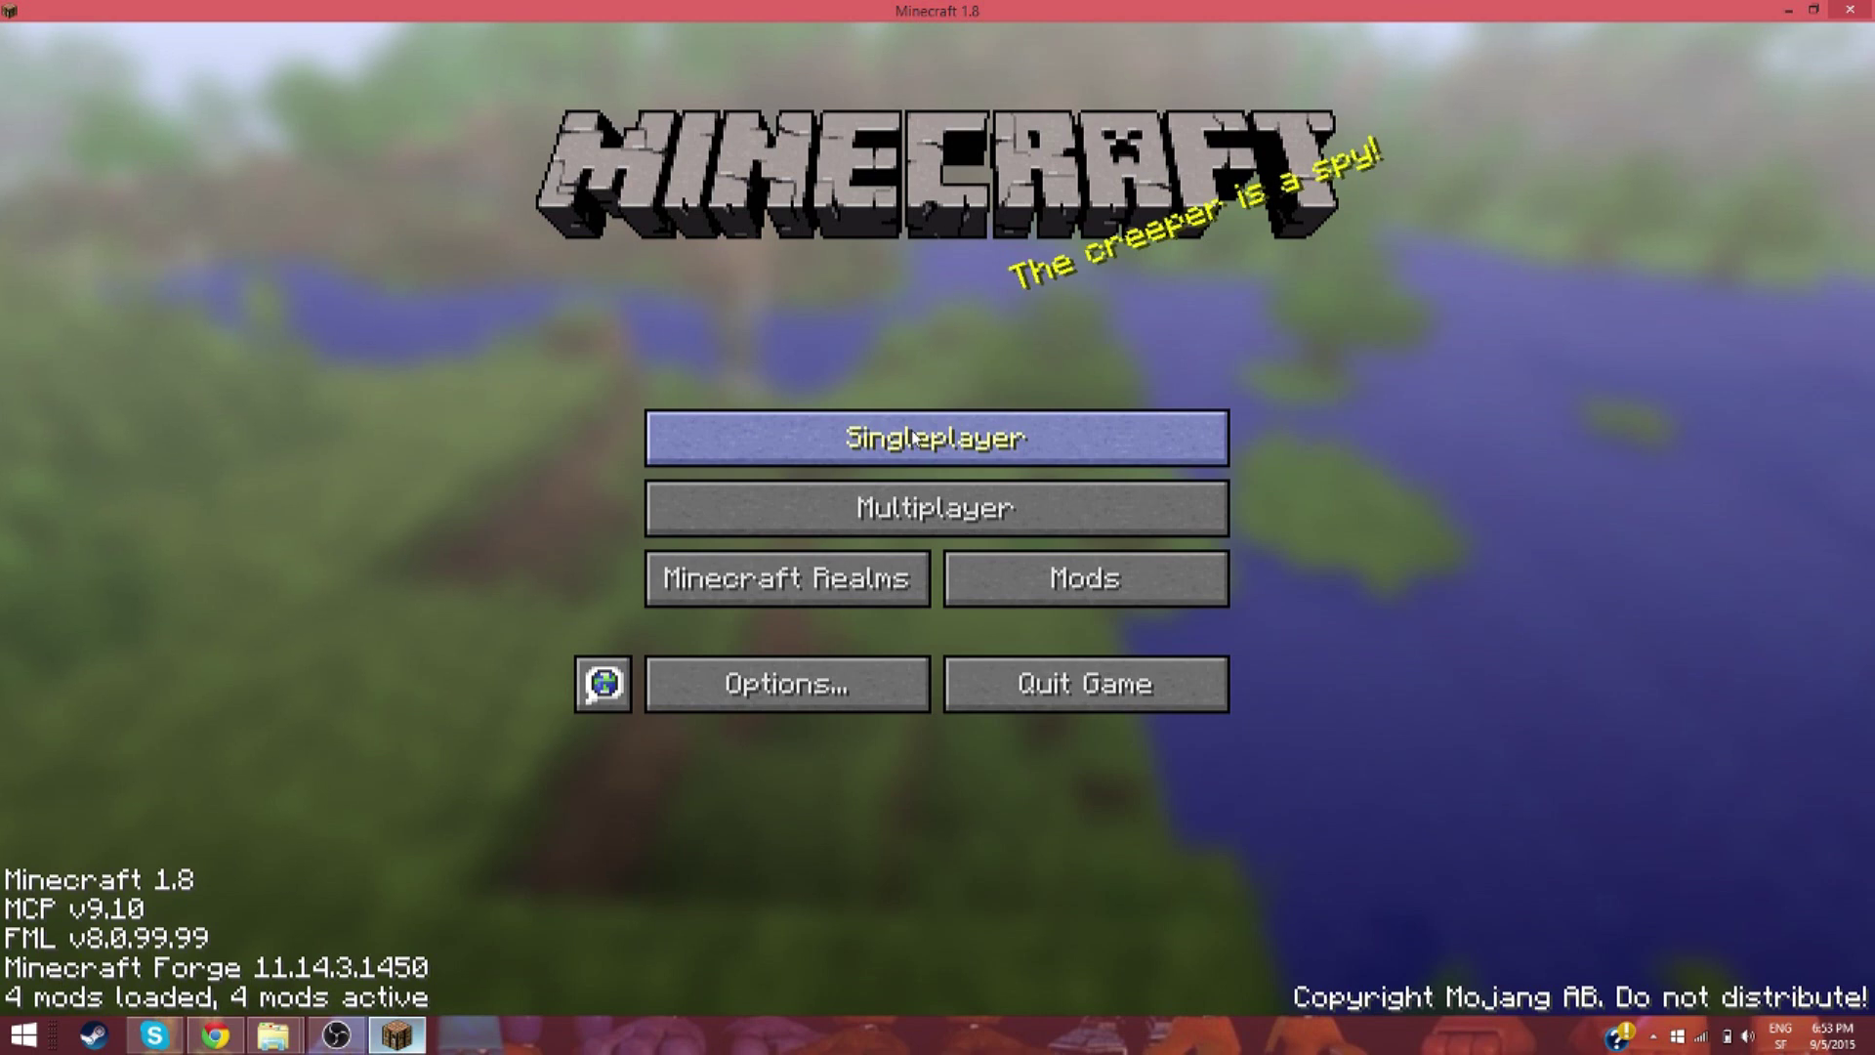
left_click(884, 413)
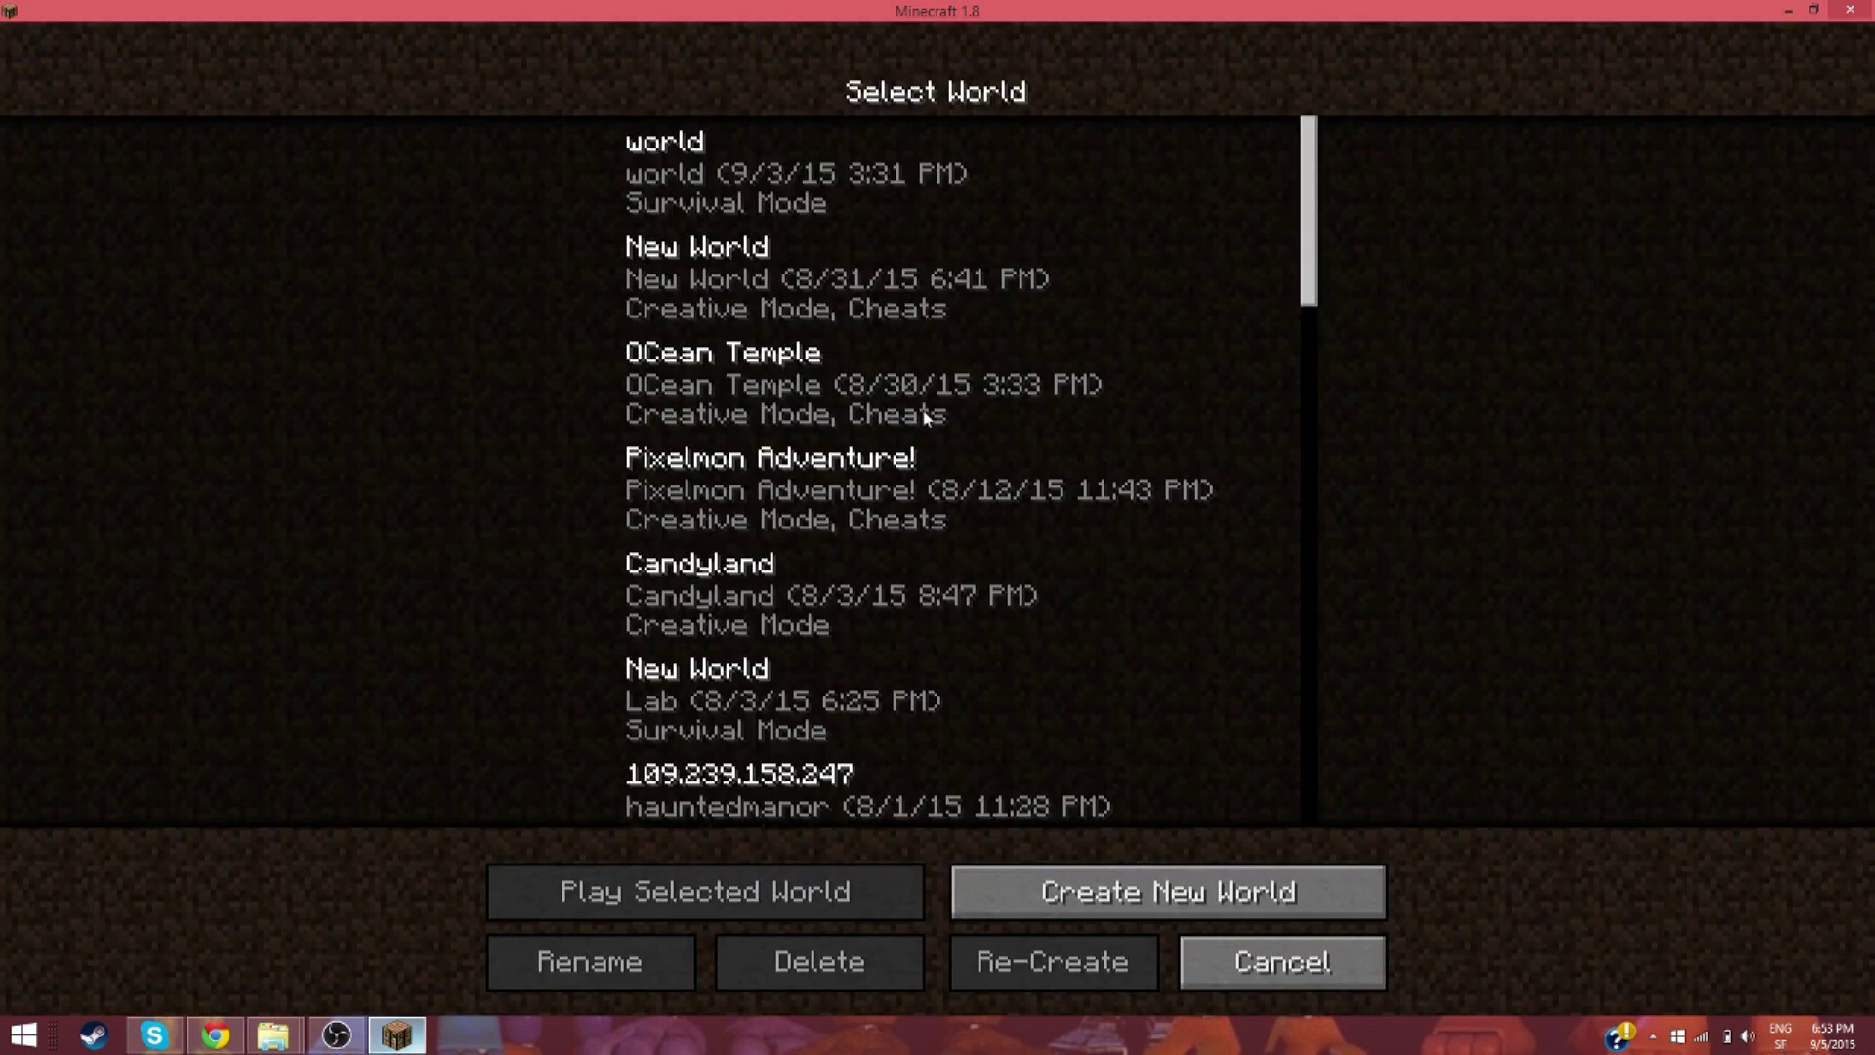
left_click(1162, 891)
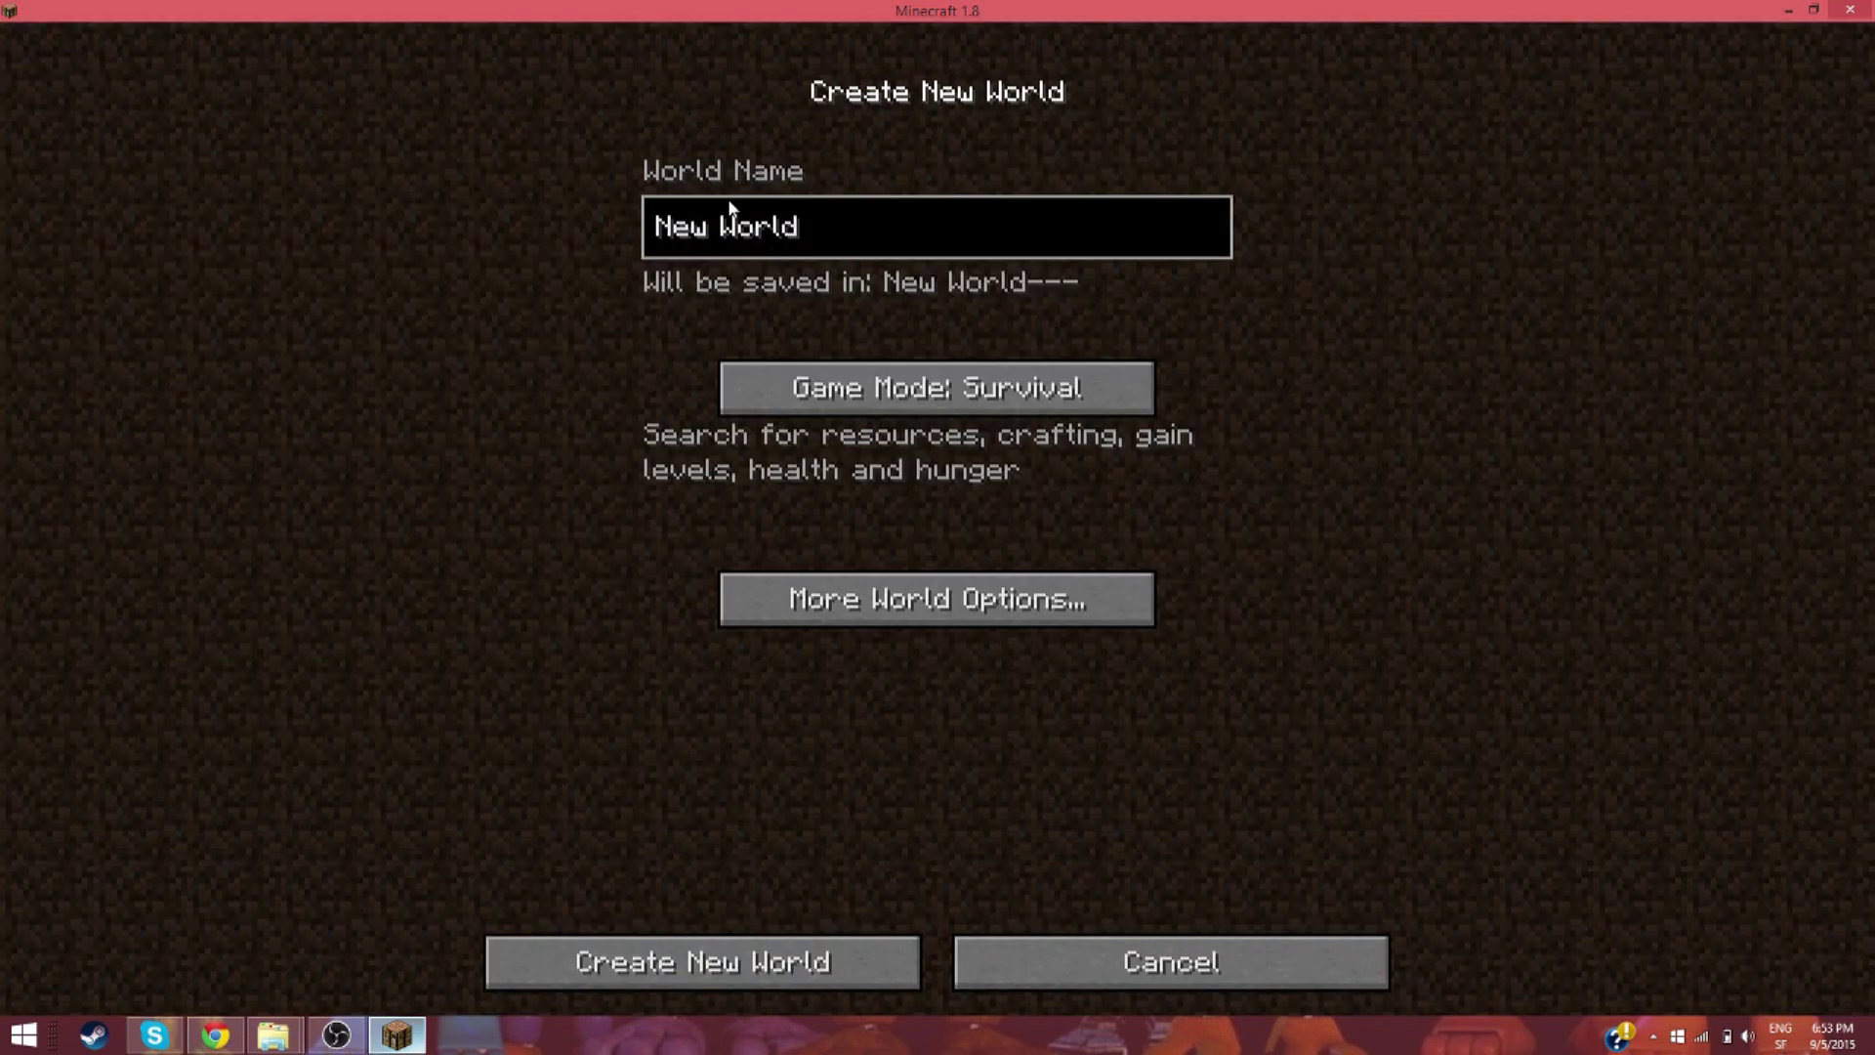
Name the new world Pixelmon Test and set its game mode to Creative.
key("BackSpace")
key("BackSpace")
key("BackSpace")
key("BackSpace")
key("BackSpace")
key("BackSpace")
key("BackSpace")
key("BackSpace")
key("BackSpace")
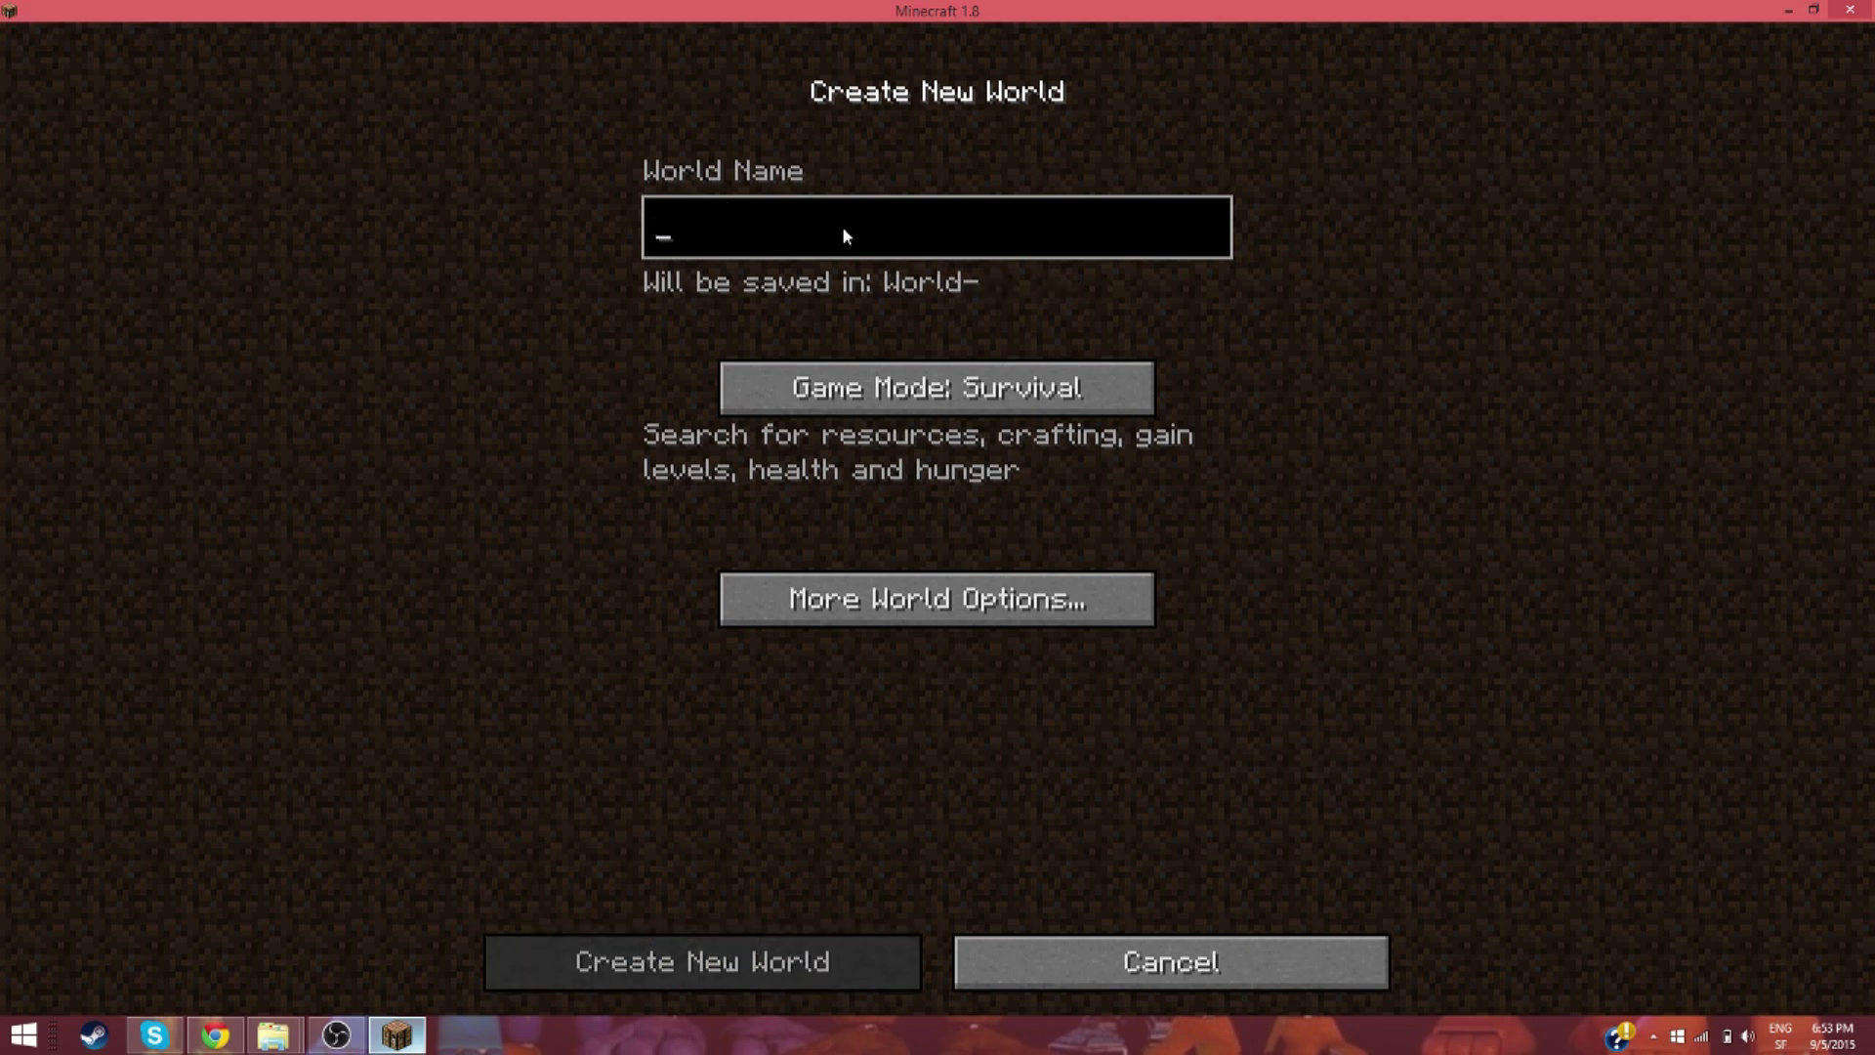
type("Pixino")
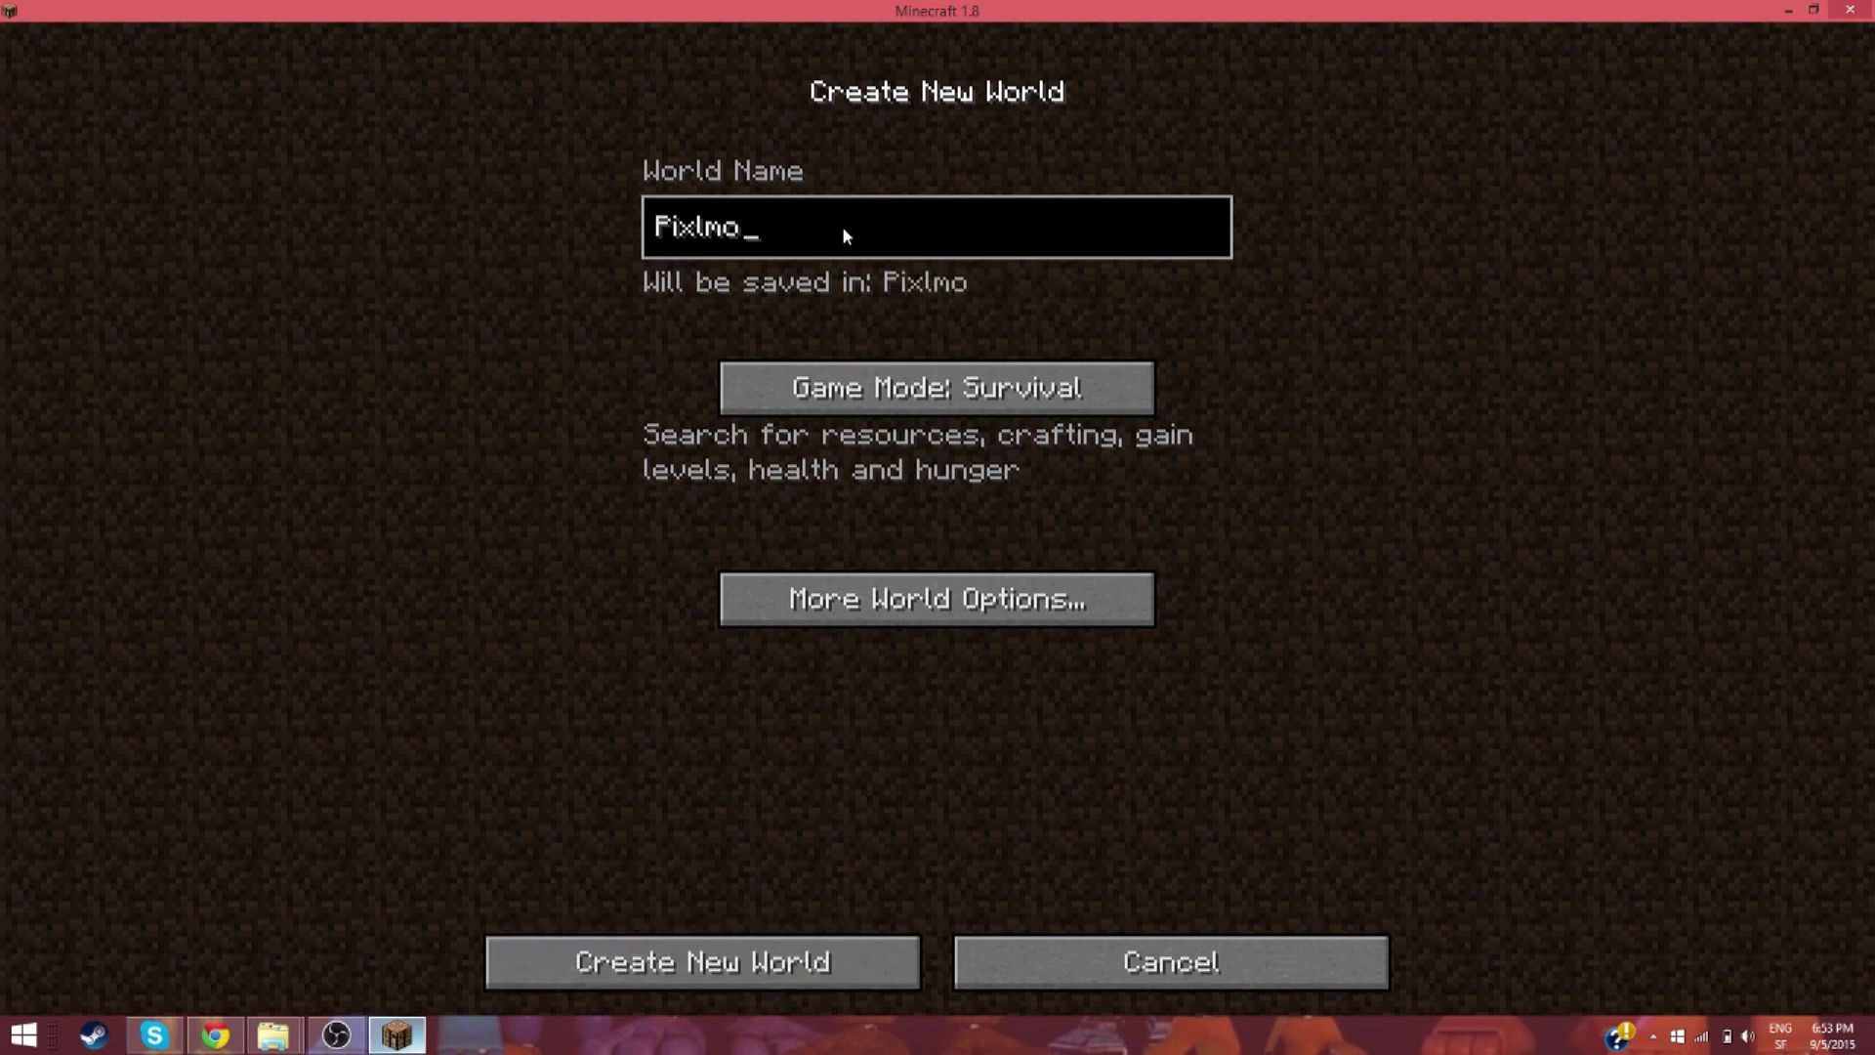
key("BackSpace")
key("BackSpace")
key("BackSpace")
type("elmon Test")
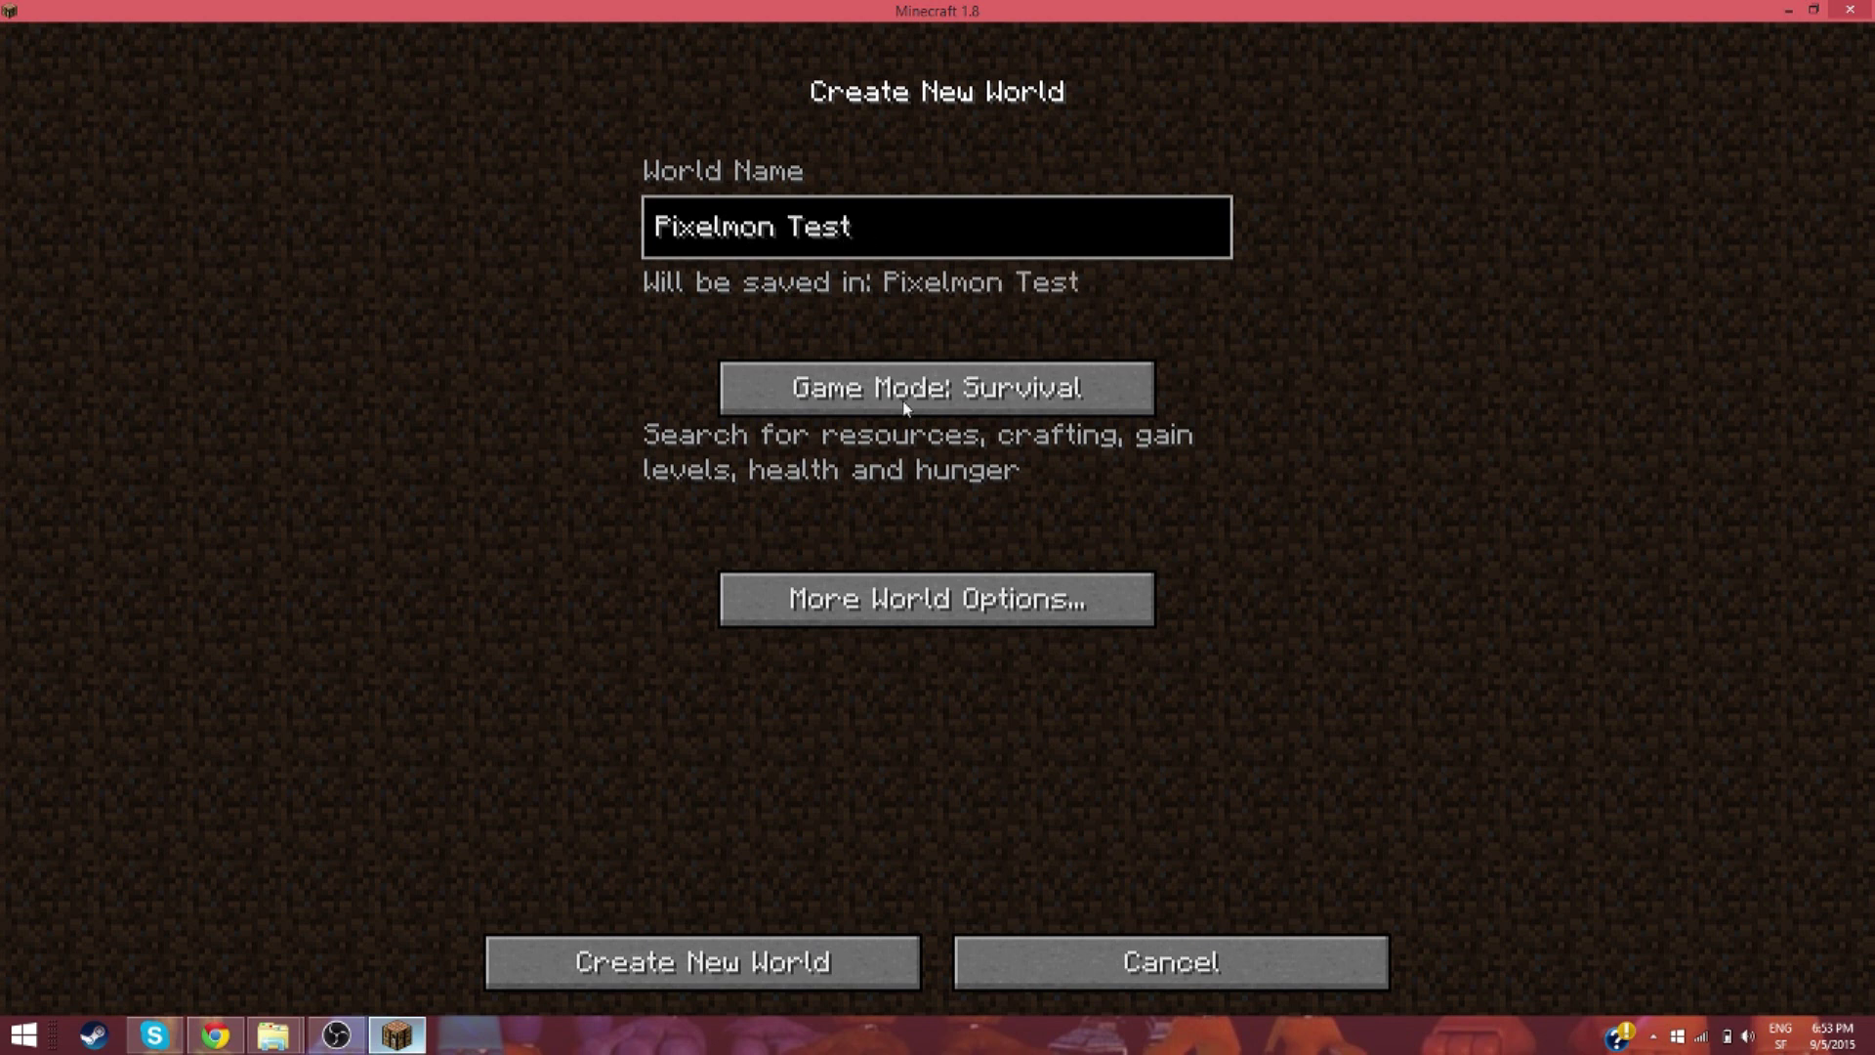
left_click(906, 408)
left_click(906, 410)
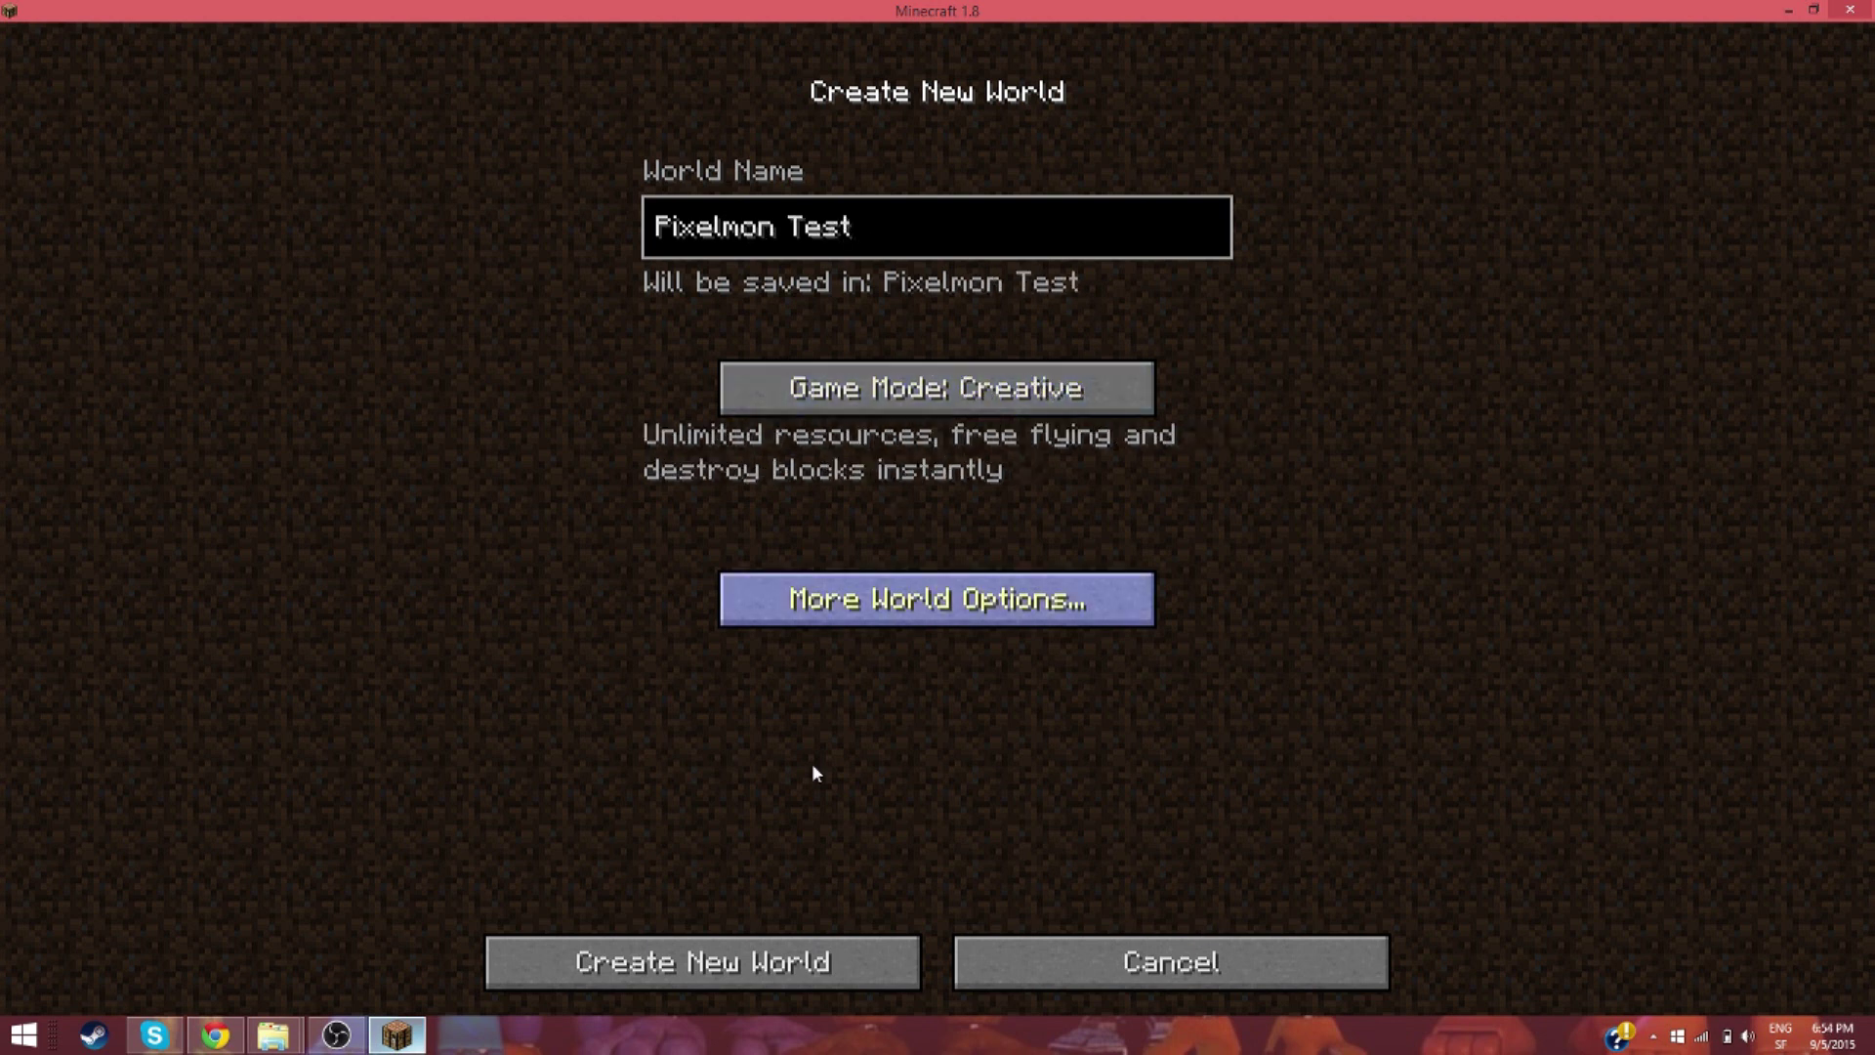